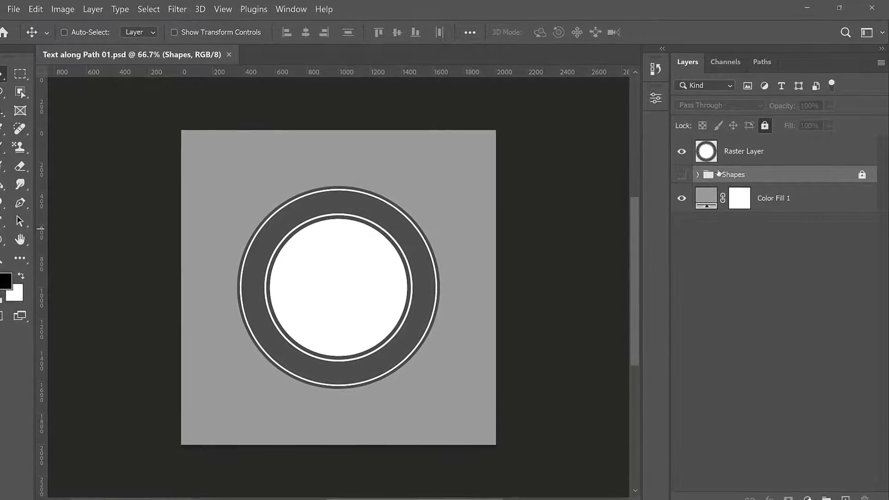
# Step: Expand the Shapes group to look at its ellipse layers, and collapse it again
pyautogui.click(699, 174)
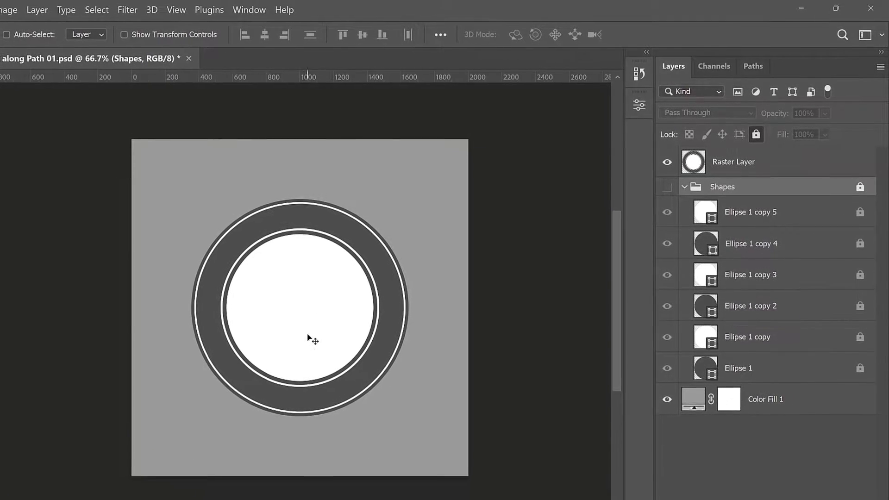
pyautogui.click(687, 186)
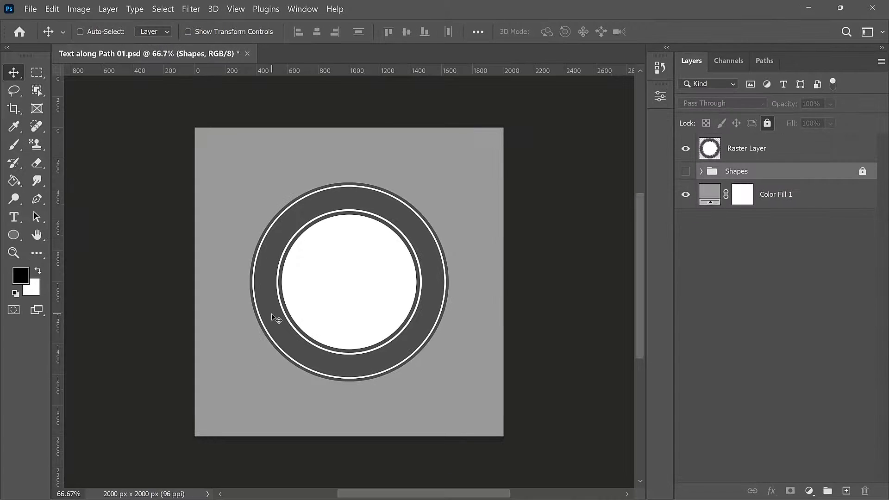
# Step: Activate the Ellipse Tool and set its drawing mode to Path
pyautogui.click(14, 235)
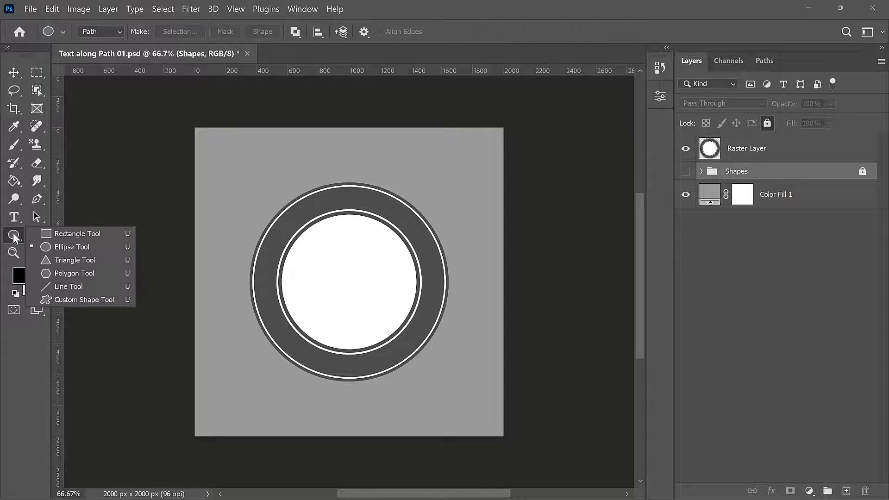
pyautogui.click(67, 246)
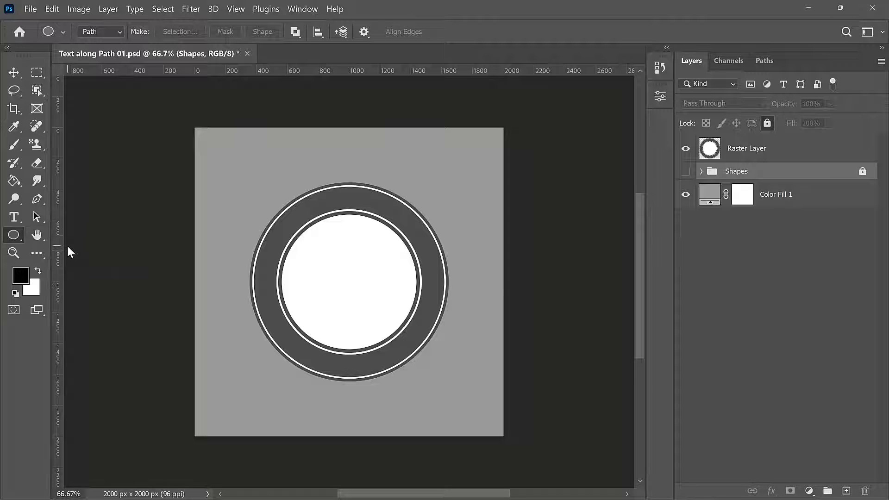
pyautogui.click(107, 30)
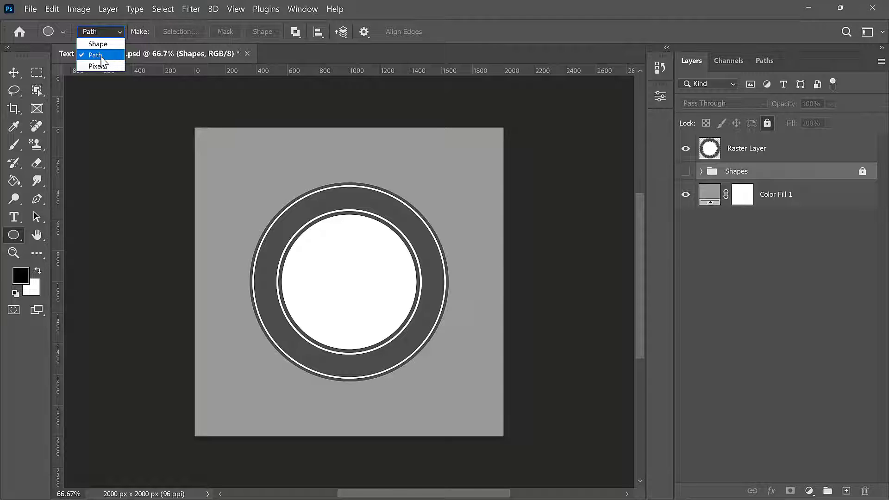
pyautogui.click(101, 43)
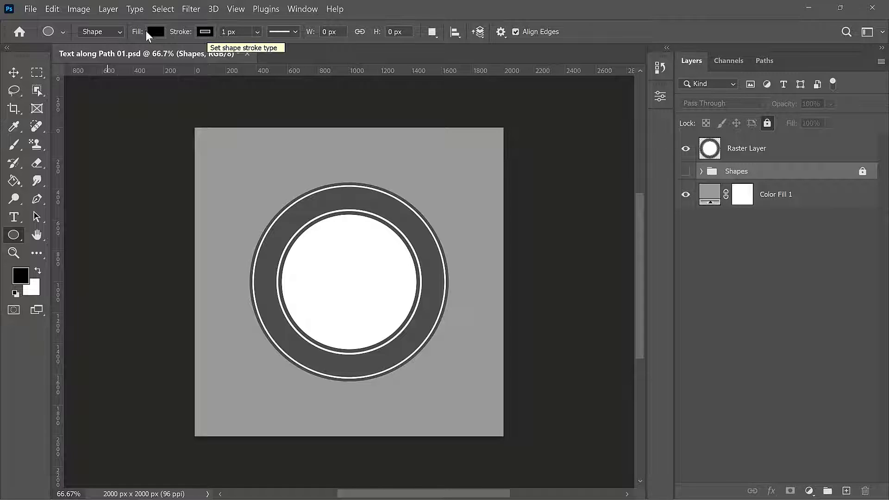
pyautogui.click(101, 31)
pyautogui.click(99, 53)
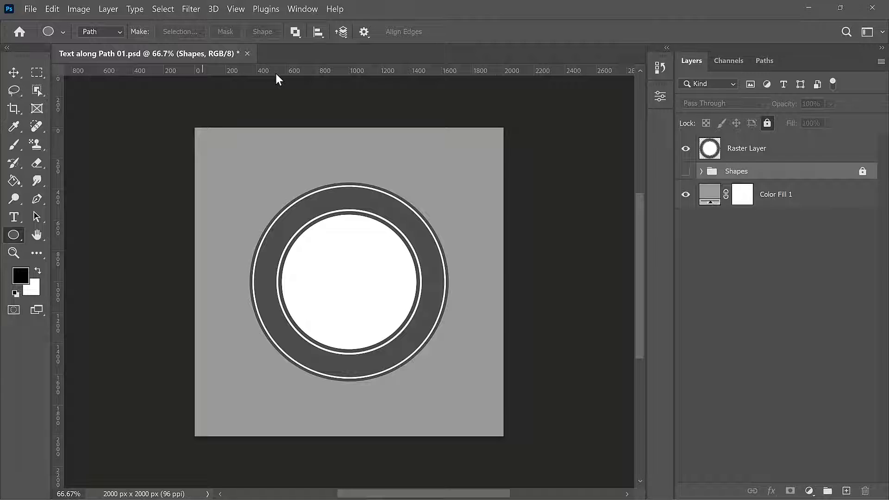
# Step: With the rulers shown, place a vertical guide at X 1000 px and a horizontal guide through the centre of the canvas
pyautogui.hotkey('ctrl', 'r')
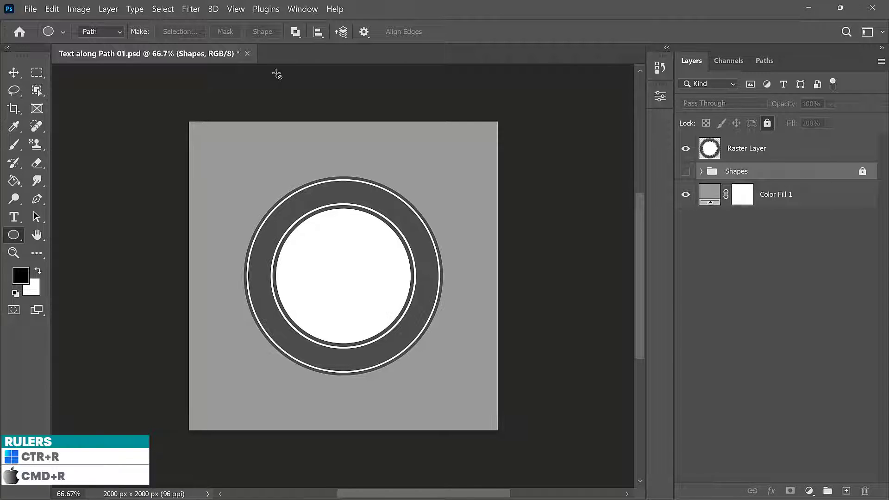
pyautogui.hotkey('ctrl', 'r')
pyautogui.hotkey('ctrl', 'r')
pyautogui.hotkey('ctrl', 'r')
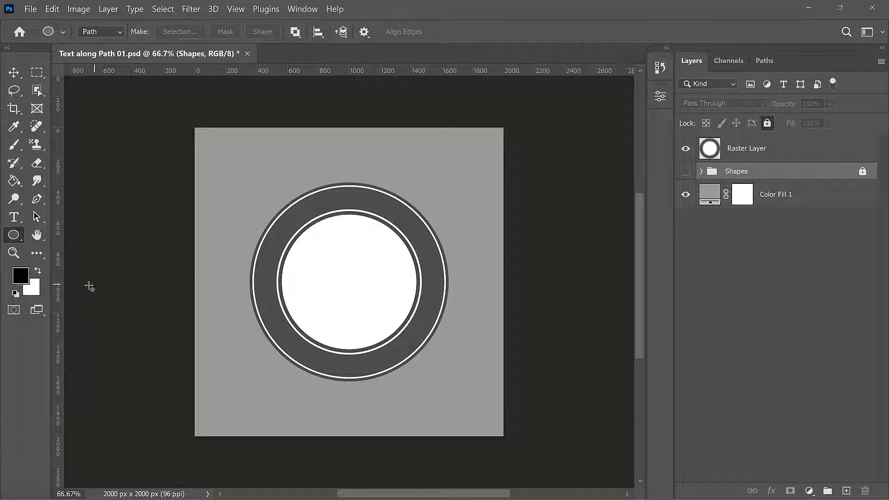
pyautogui.moveTo(55, 277); pyautogui.dragTo(350, 282)
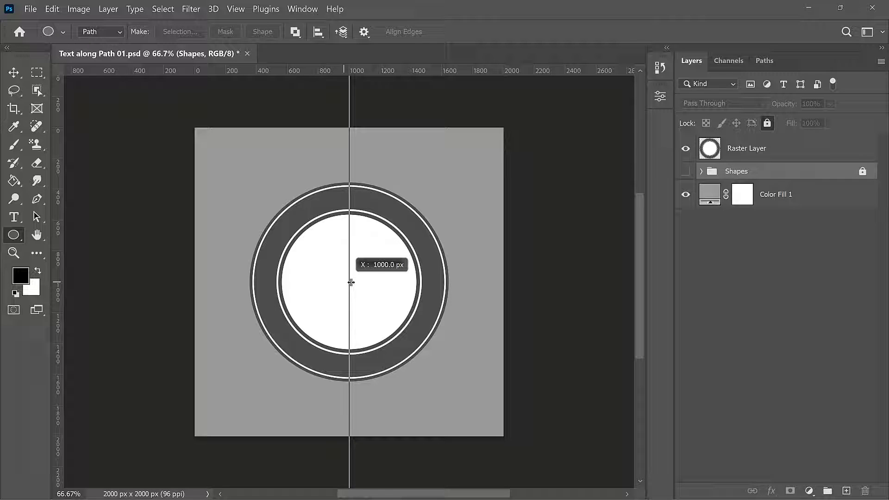
pyautogui.moveTo(351, 282); pyautogui.dragTo(351, 282)
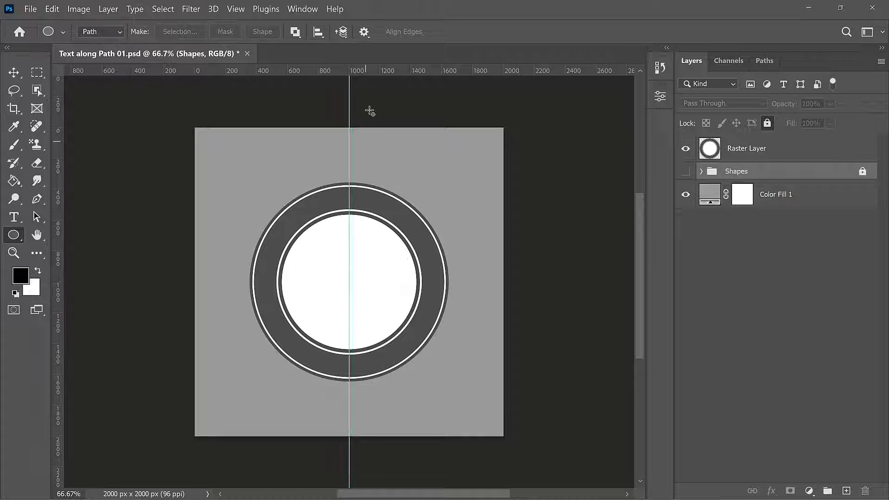
pyautogui.moveTo(372, 66); pyautogui.dragTo(379, 284)
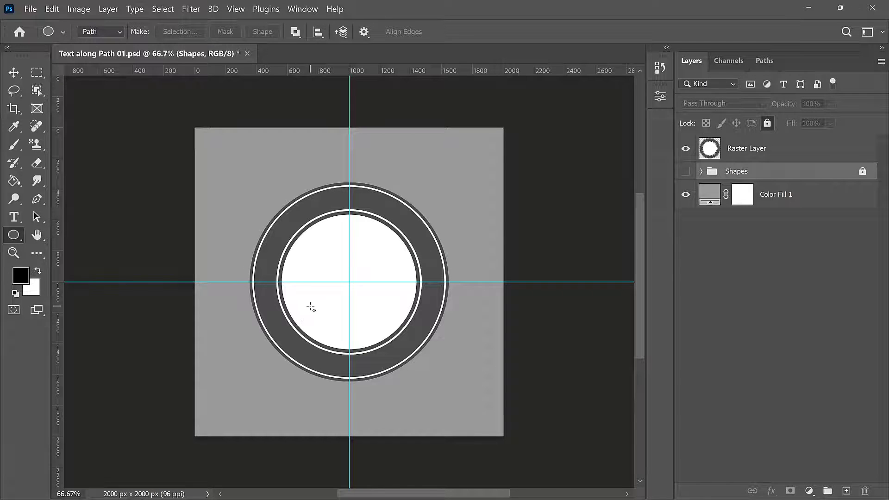
# Step: Check whether Smart Guides are enabled among the shown extras
pyautogui.click(236, 9)
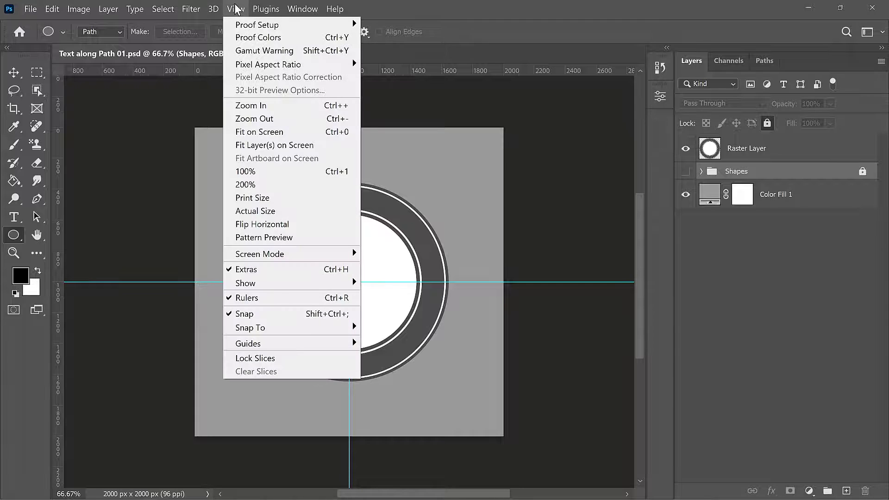
pyautogui.moveTo(331, 283)
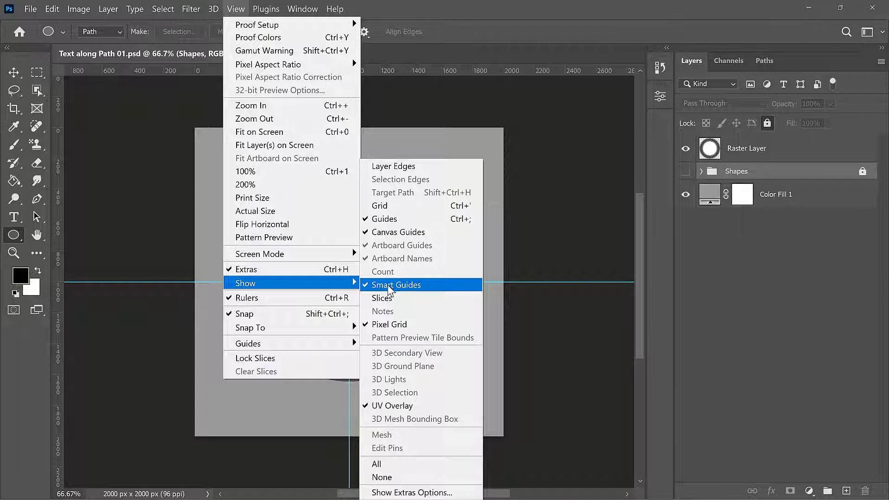
pyautogui.click(411, 62)
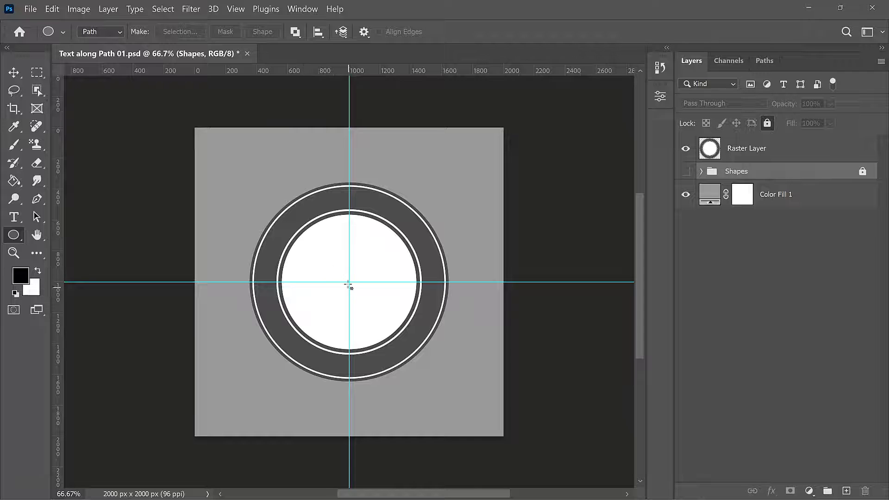
# Step: Draw a circular path centred on the guide intersection, slightly larger than the inner white ring of the badge
pyautogui.moveTo(349, 281); pyautogui.dragTo(390, 334)
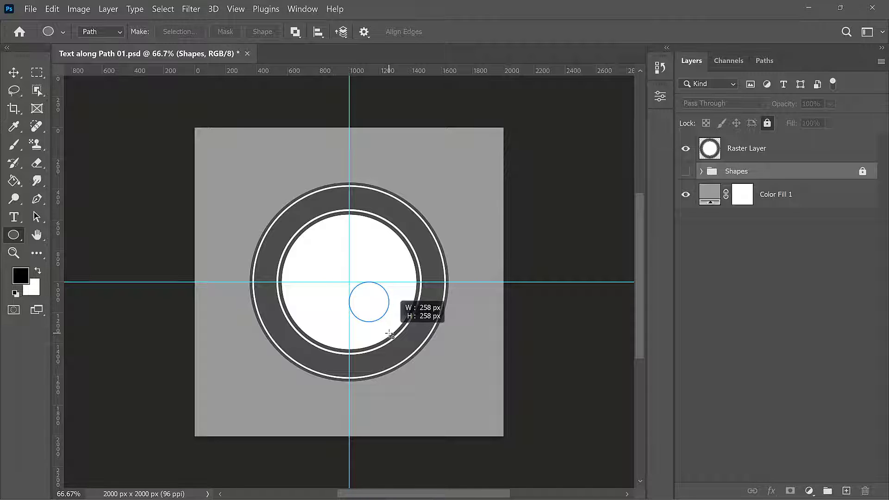
pyautogui.moveTo(390, 334)
pyautogui.mouseDown()
pyautogui.moveTo(404, 345)
pyautogui.moveTo(367, 316)
pyautogui.moveTo(429, 363)
pyautogui.moveTo(489, 389)
pyautogui.moveTo(431, 358)
pyautogui.mouseUp()
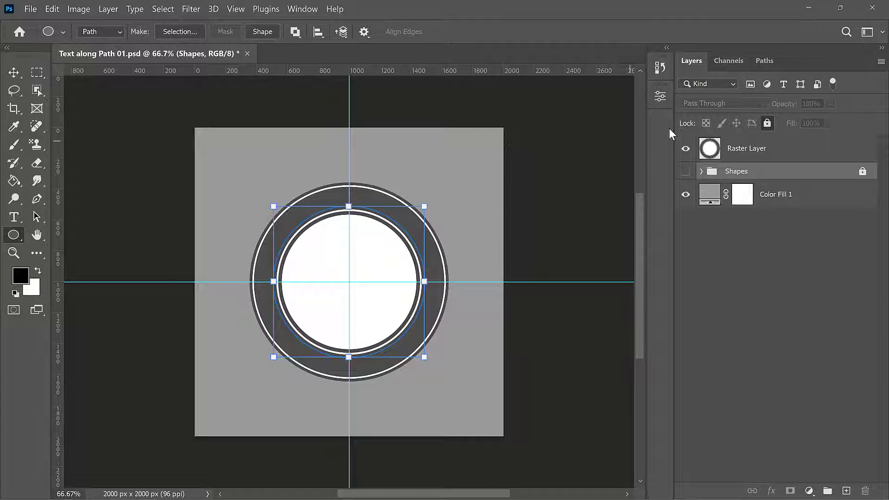
# Step: Delete the old saved Path 1 and save the new work path as Path 1
pyautogui.click(768, 58)
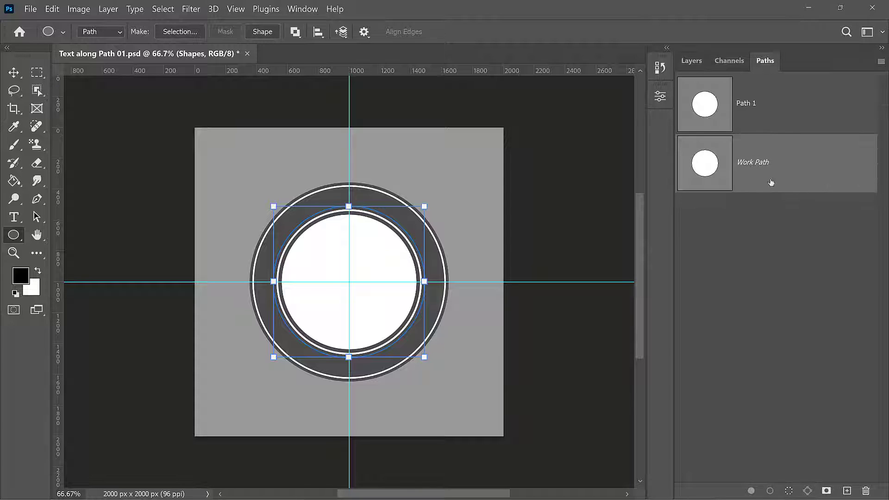
pyautogui.click(758, 104)
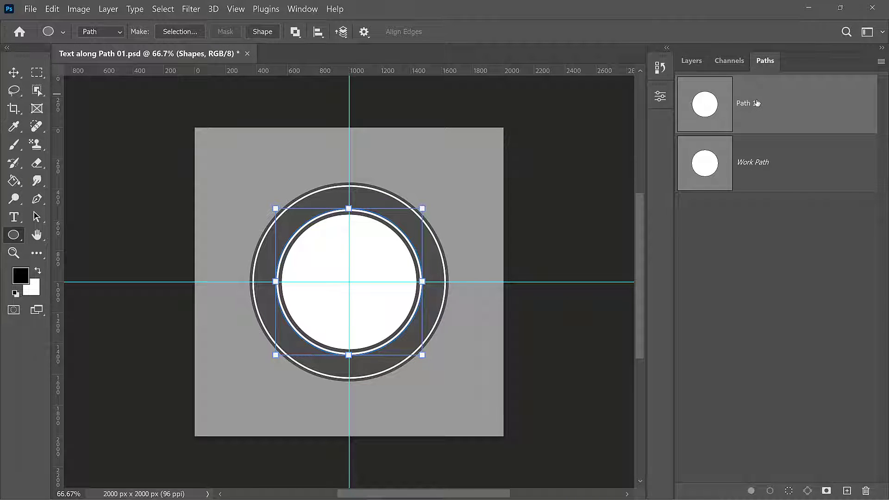
pyautogui.click(864, 490)
pyautogui.click(471, 221)
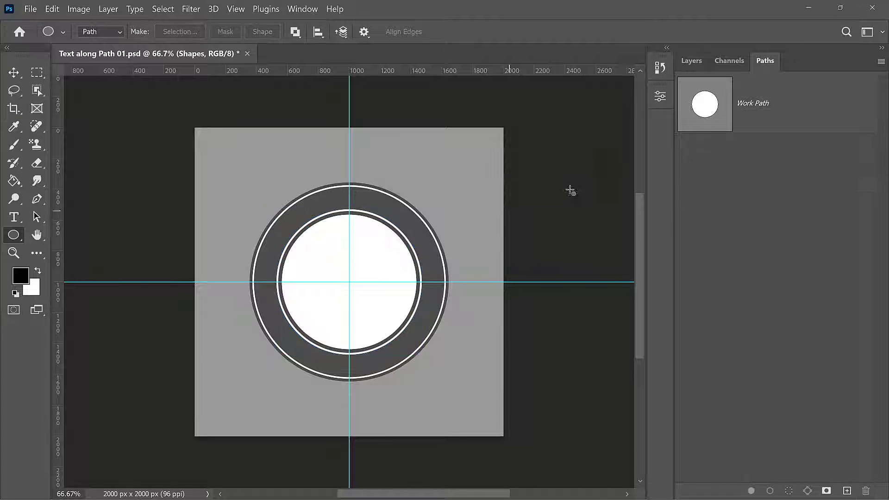
pyautogui.doubleClick(753, 104)
pyautogui.click(522, 145)
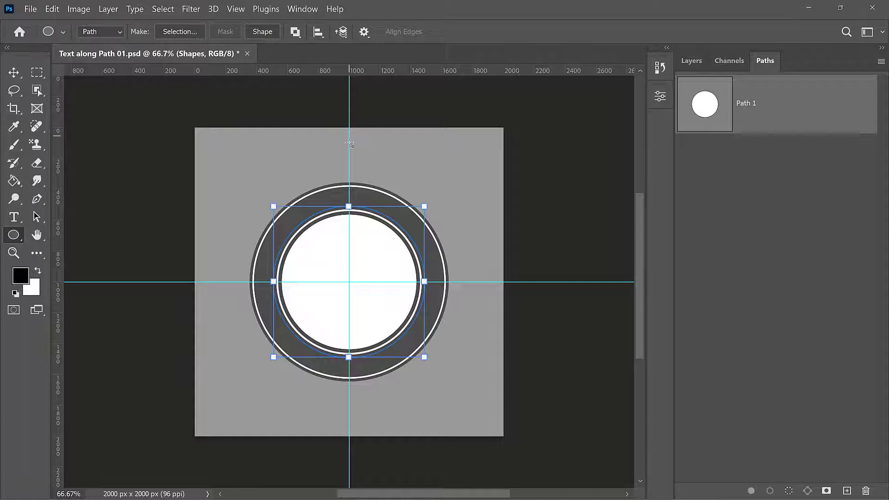
# Step: Clear all guides from the document
pyautogui.click(231, 10)
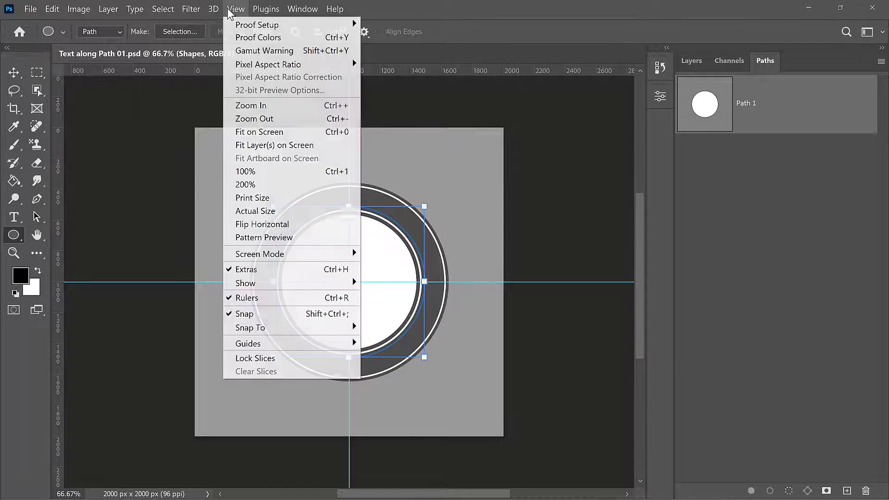
pyautogui.moveTo(267, 344)
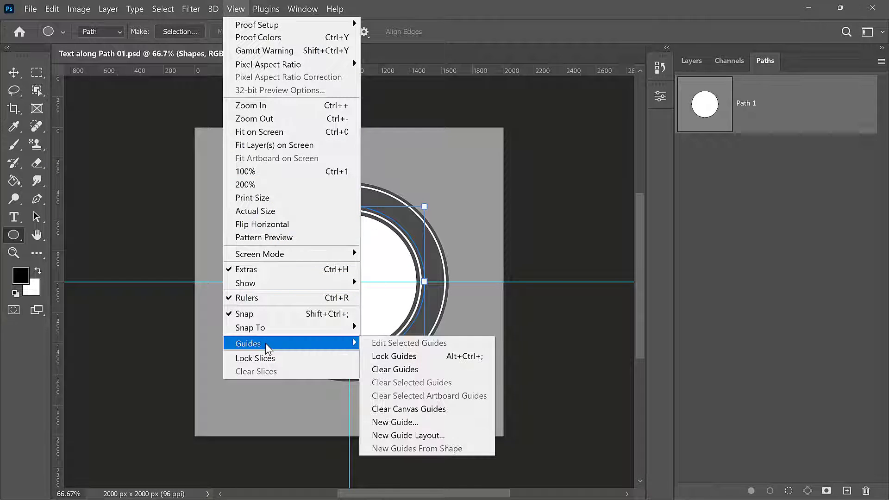
pyautogui.click(399, 370)
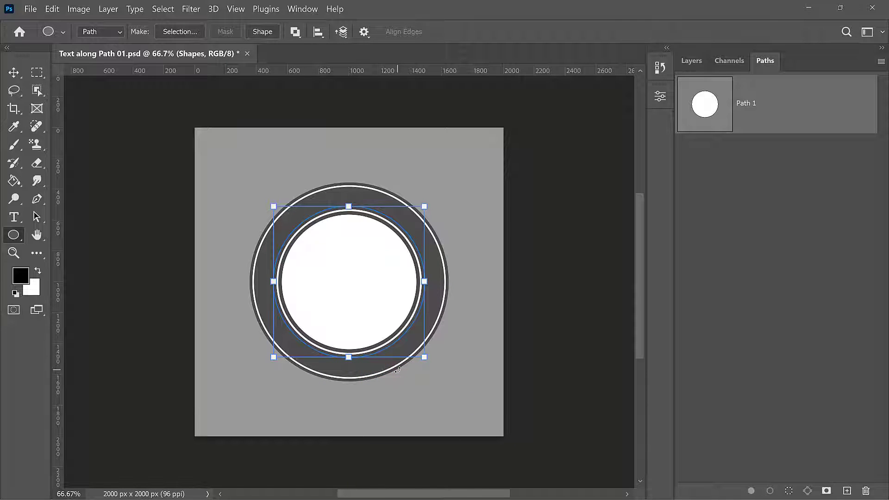
# Step: Start a Montserrat text on the circular path, near its lowest point, with the Horizontal Type Tool
pyautogui.click(13, 219)
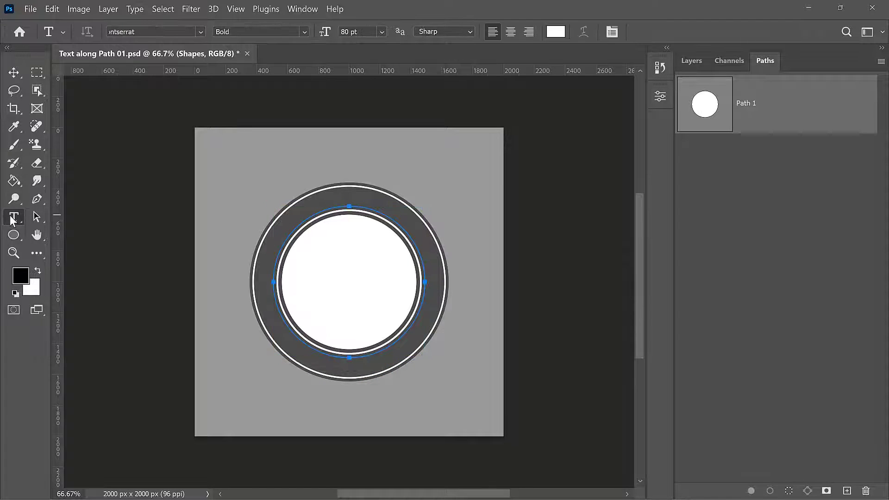
pyautogui.rightClick(13, 219)
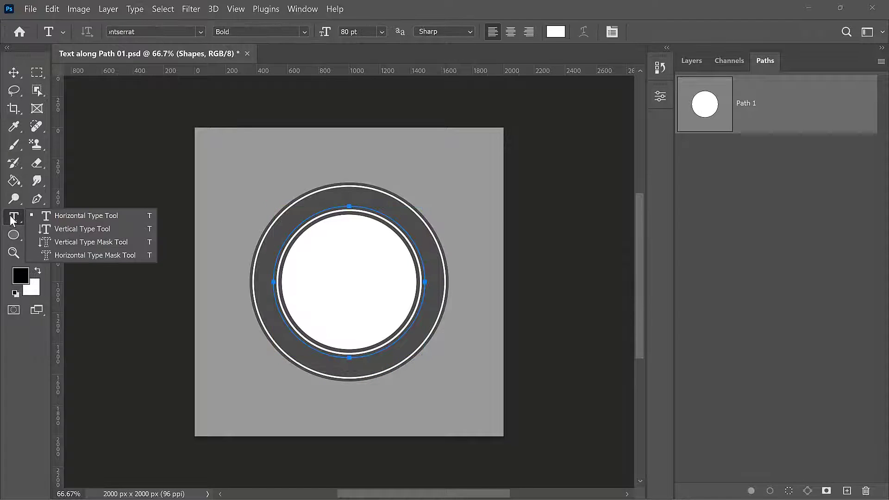
pyautogui.click(78, 216)
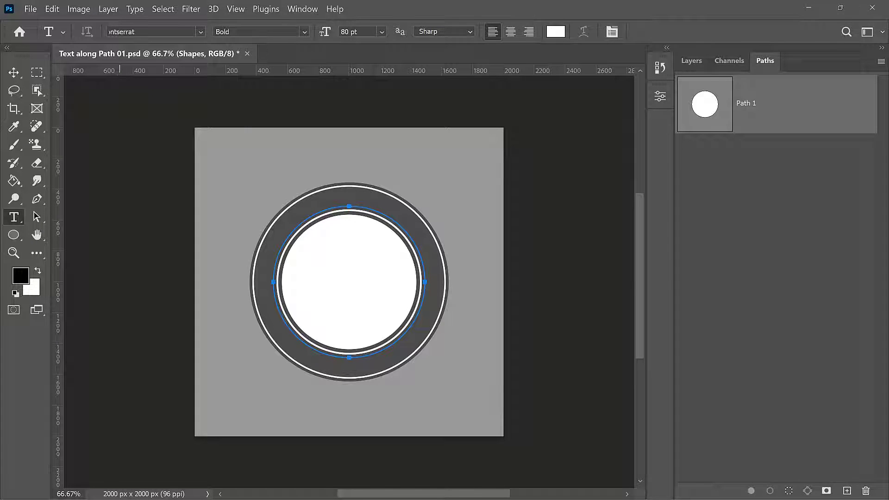
pyautogui.click(151, 32)
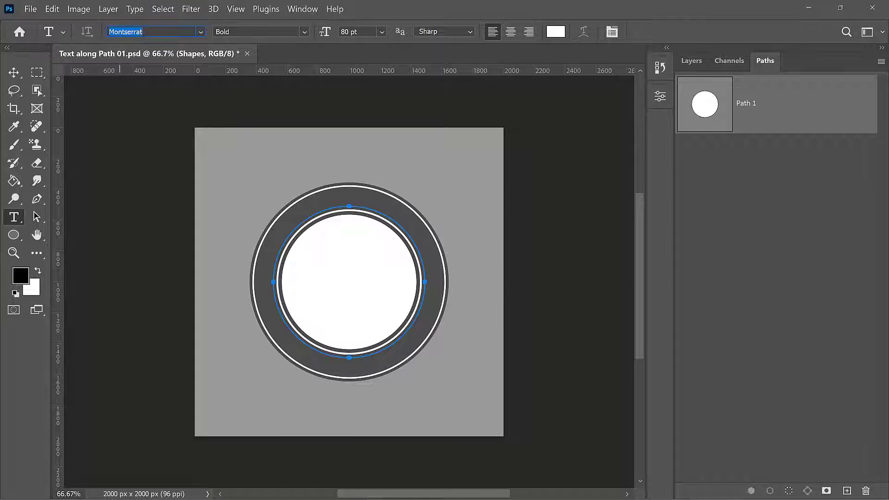
pyautogui.click(151, 32)
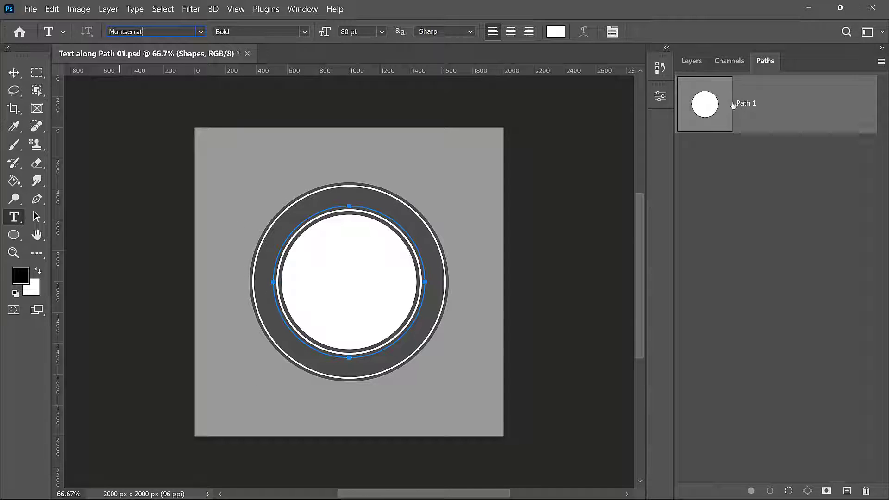
pyautogui.click(692, 61)
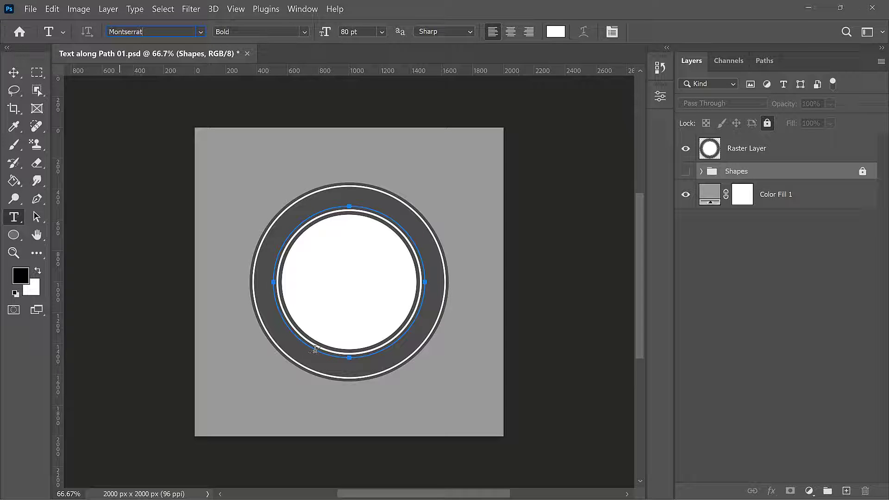
pyautogui.click(338, 355)
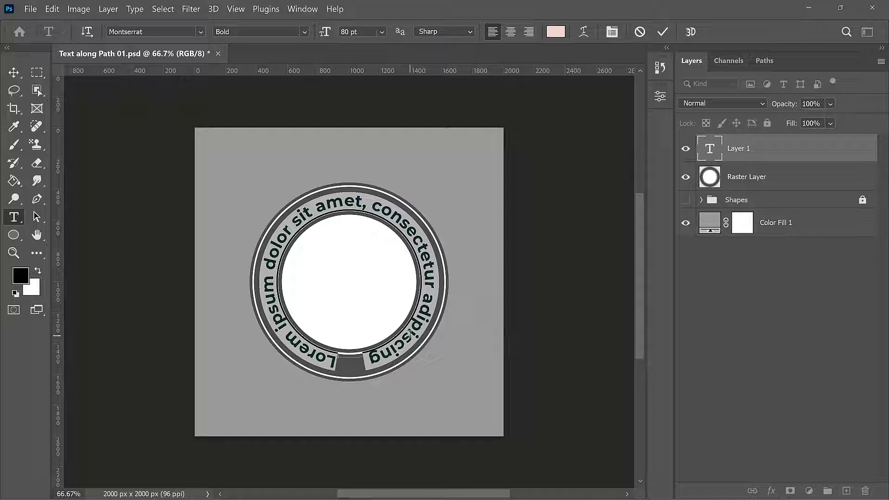
# Step: Set the path text's colour to white (ffffff) and its alignment to centred
pyautogui.click(565, 36)
pyautogui.moveTo(534, 200); pyautogui.dragTo(474, 148)
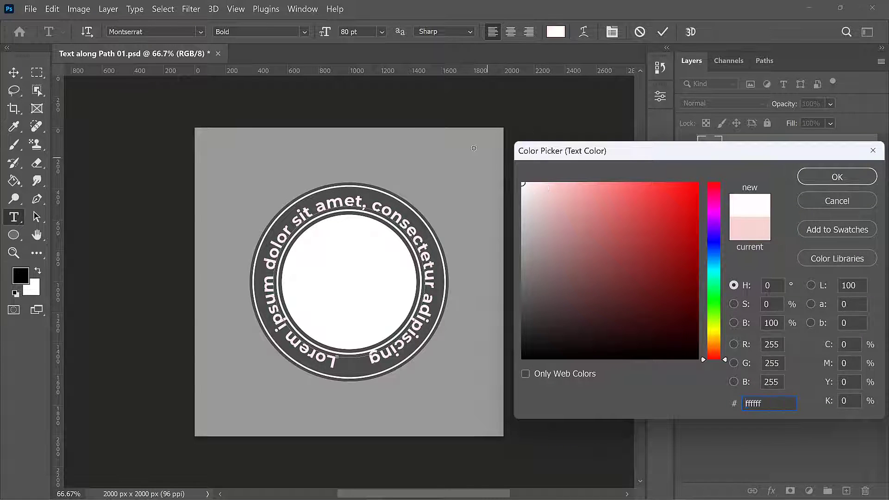
pyautogui.press('Return')
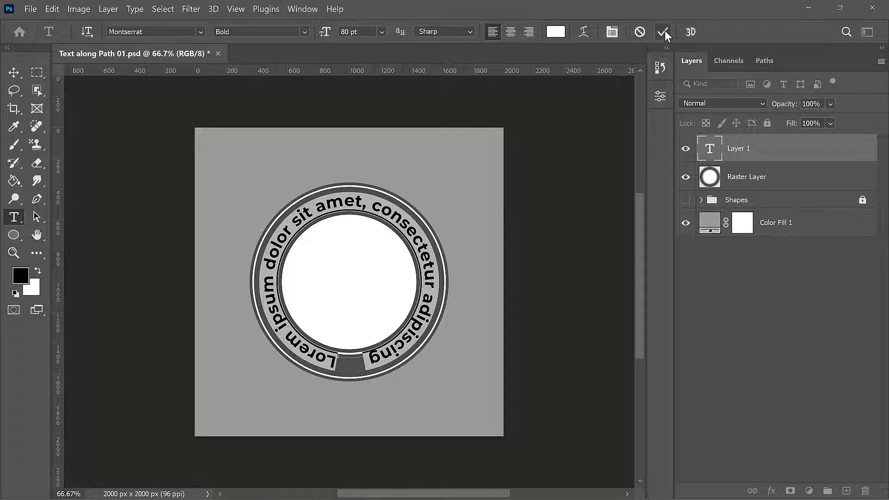
pyautogui.click(492, 32)
pyautogui.click(530, 32)
pyautogui.click(512, 31)
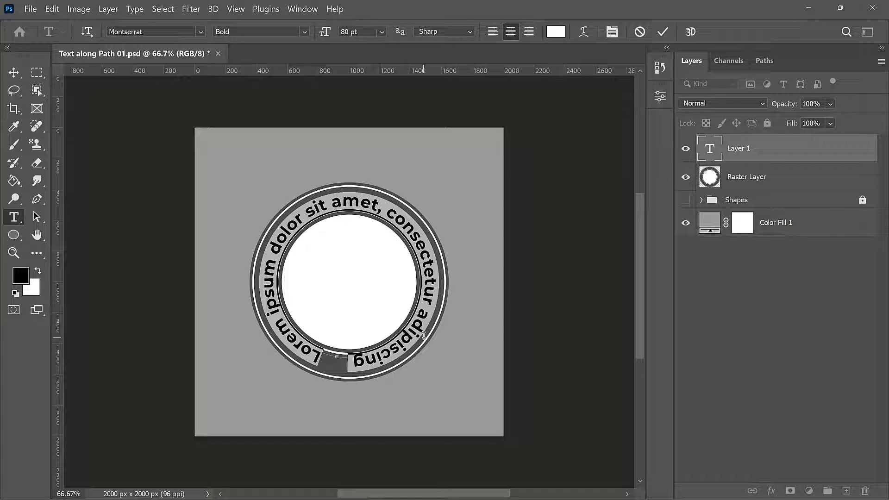
# Step: Enter FASHION DESIGN SHOW as the text on the circular path and commit it
pyautogui.write('FASH')
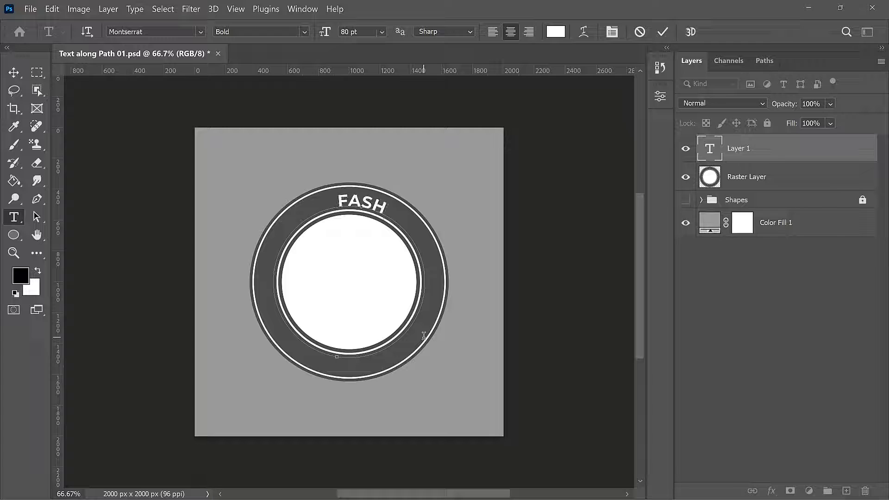
pyautogui.write('ION DE')
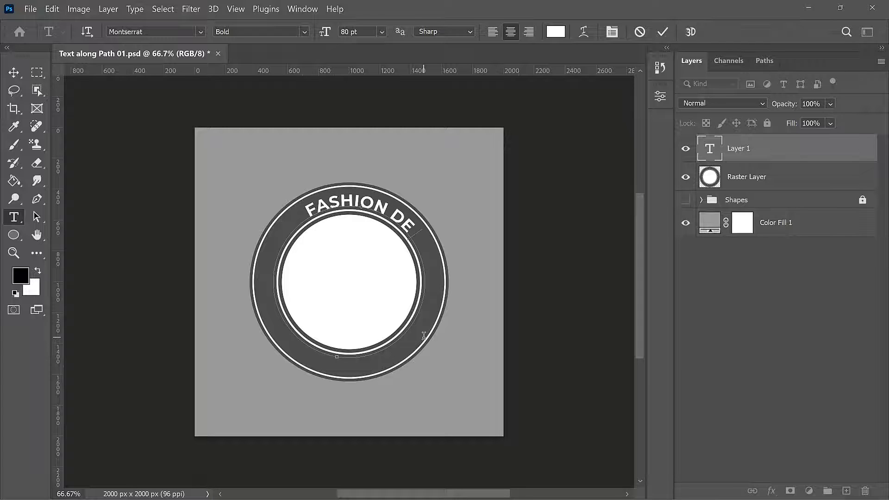
pyautogui.write('SIGN SHOW')
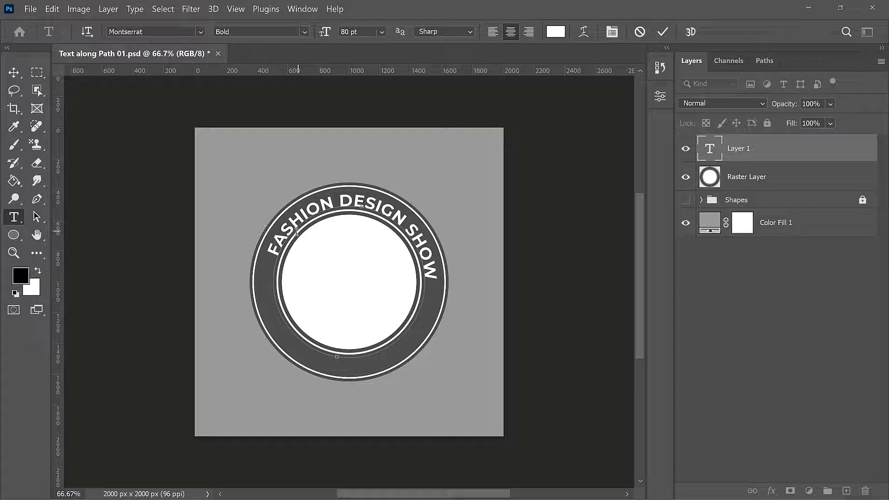
pyautogui.click(661, 33)
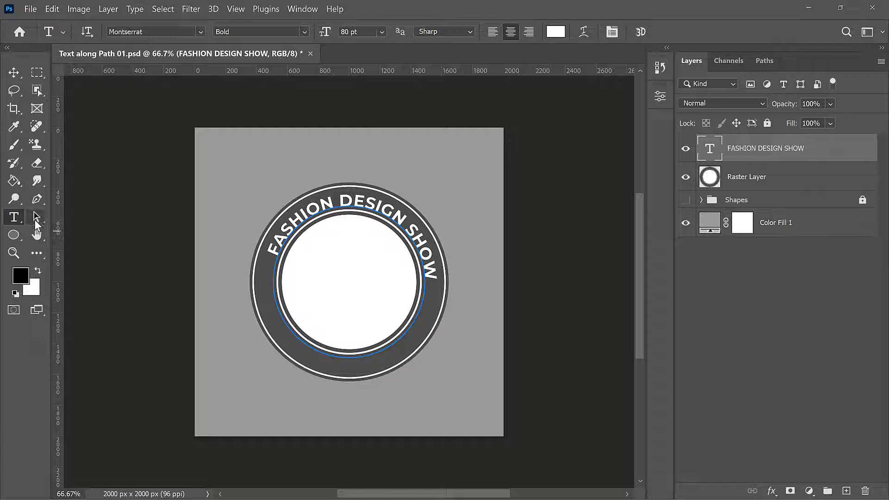
# Step: Slide the FASHION DESIGN SHOW text along its path with the Path Selection Tool so it is centred over the ring's upper arc
pyautogui.moveTo(37, 224); pyautogui.dragTo(99, 219)
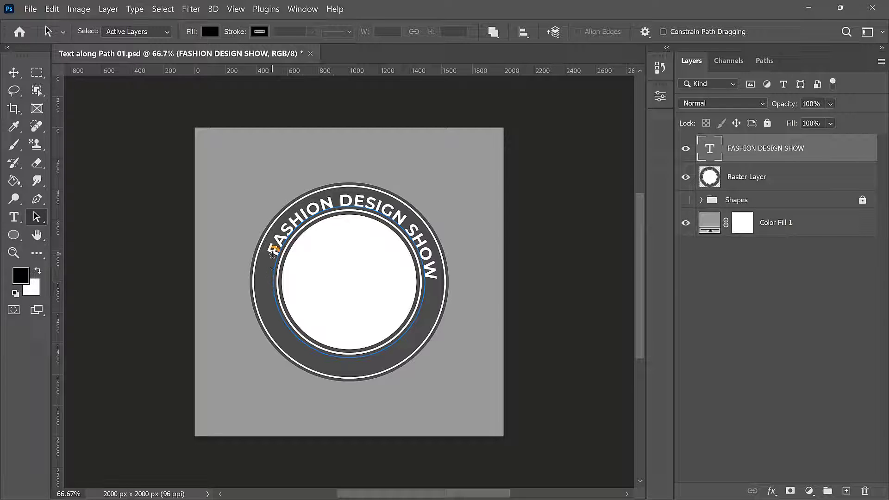
pyautogui.click(273, 254)
pyautogui.click(273, 254)
pyautogui.moveTo(273, 254); pyautogui.dragTo(438, 303)
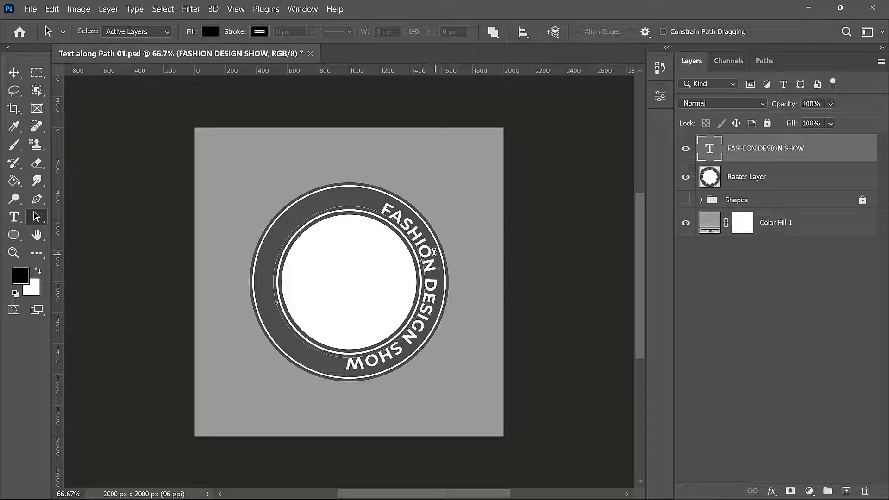
pyautogui.moveTo(365, 201)
pyautogui.mouseDown()
pyautogui.moveTo(332, 201)
pyautogui.moveTo(350, 200)
pyautogui.mouseUp()
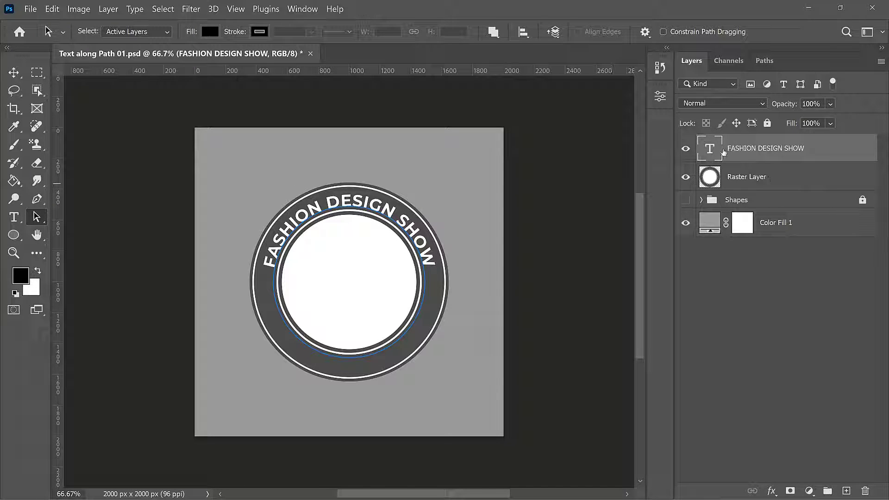
# Step: Set the FASHION DESIGN SHOW text's font size to 93 pt and deselect its layer
pyautogui.doubleClick(711, 151)
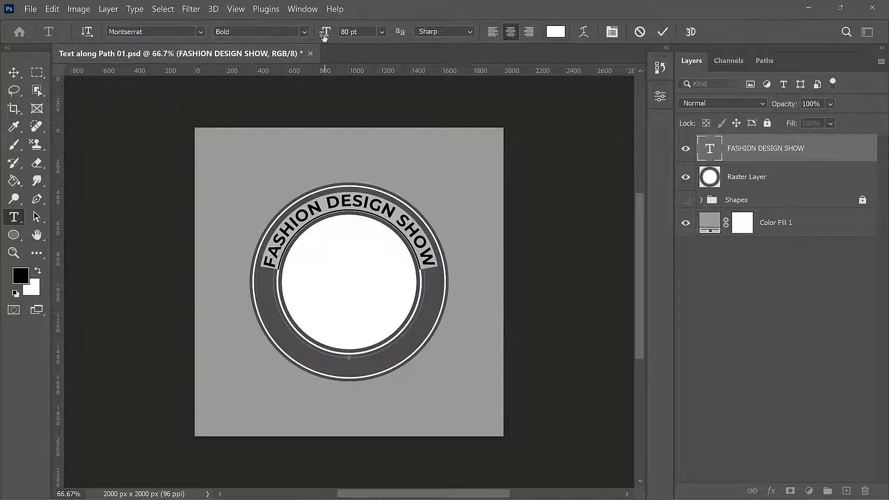
pyautogui.moveTo(324, 36); pyautogui.dragTo(333, 35)
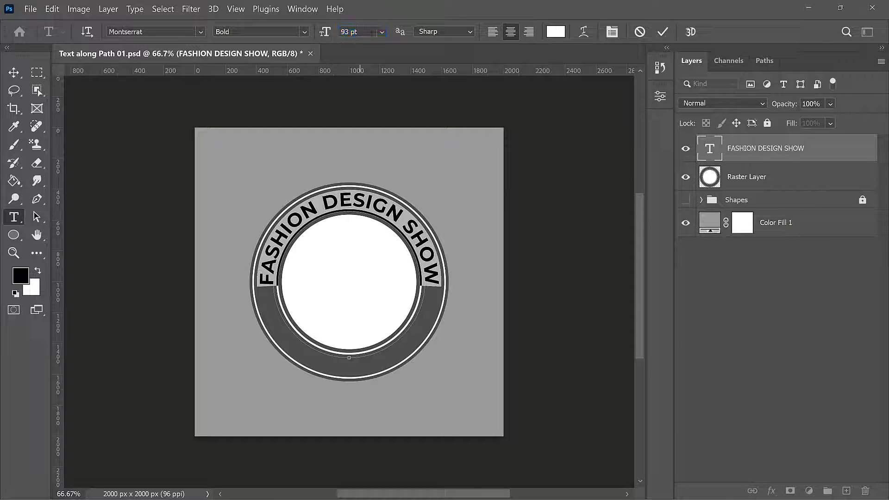
pyautogui.click(665, 32)
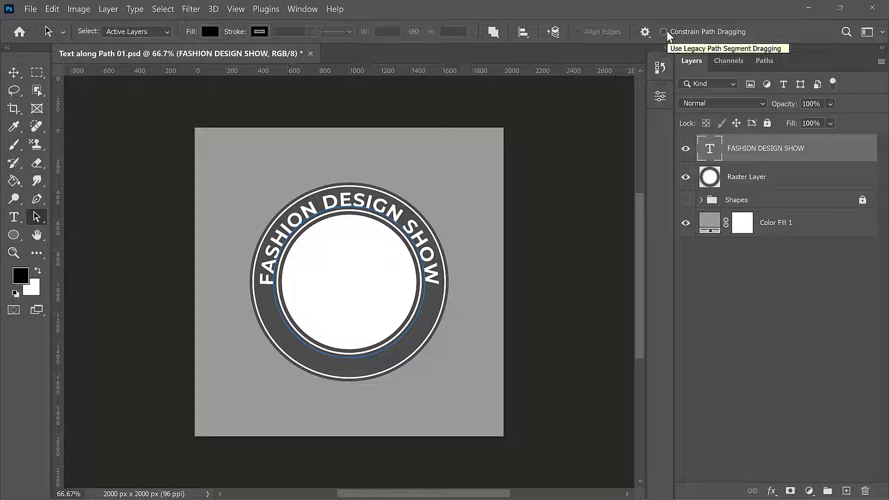
pyautogui.click(783, 285)
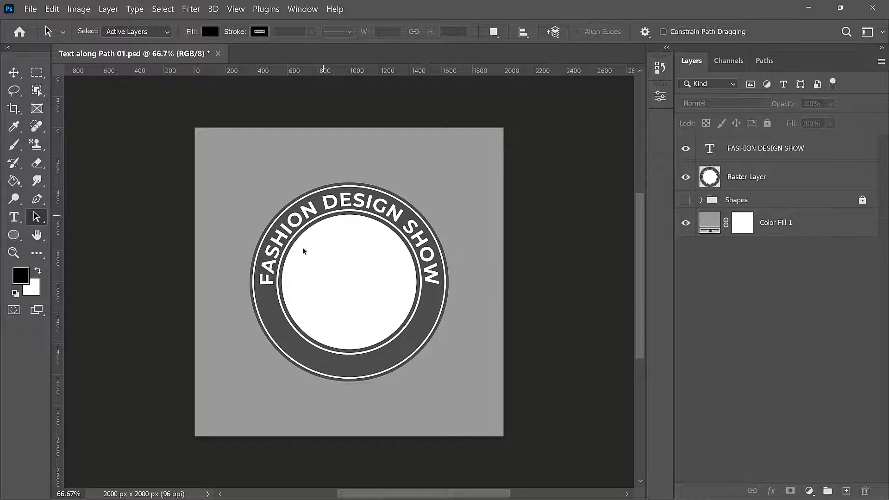
# Step: Duplicate the FASHION DESIGN SHOW text layer and hide the original
pyautogui.scroll(1, 365, 327)
pyautogui.moveTo(383, 323); pyautogui.dragTo(385, 304)
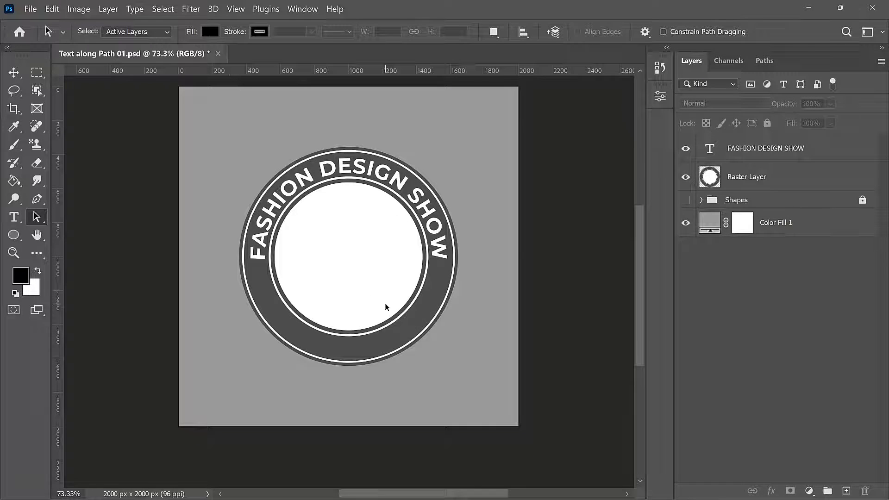
pyautogui.click(758, 149)
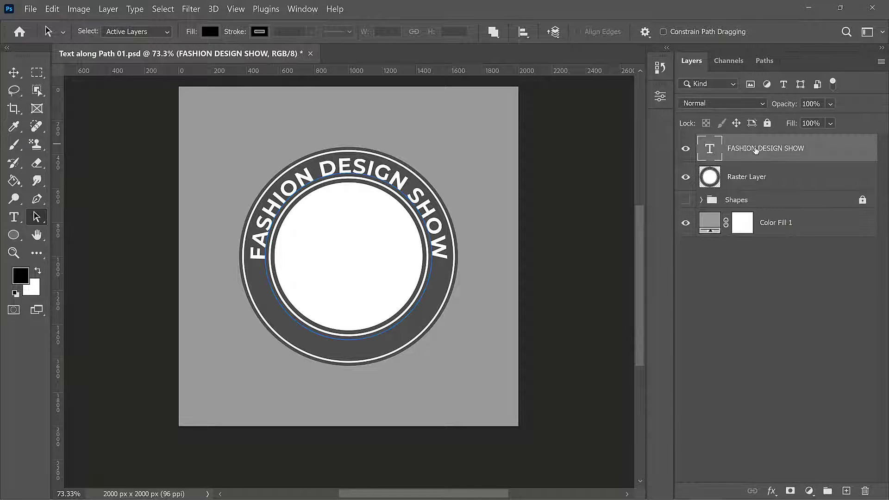
pyautogui.hotkey('ctrl', 'j')
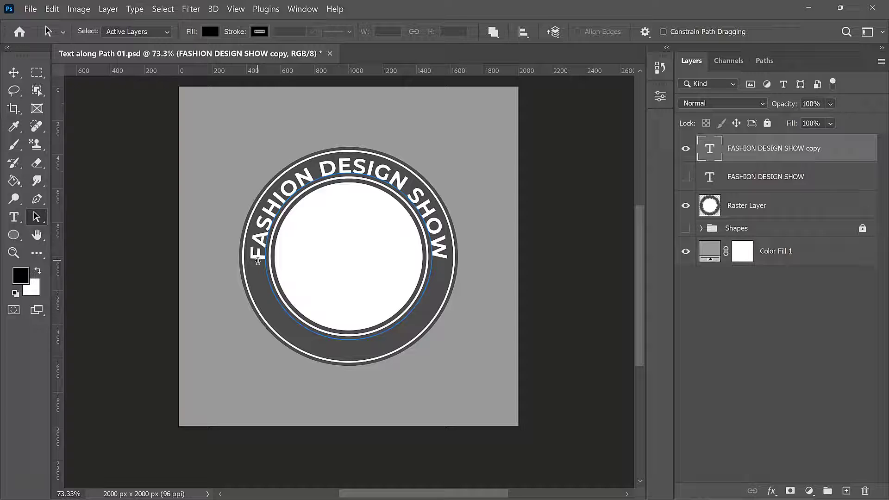
# Step: Move the duplicated text to the lower arc of its path and flip it to the inside so it reads upright
pyautogui.moveTo(258, 261)
pyautogui.mouseDown()
pyautogui.moveTo(260, 292)
pyautogui.moveTo(294, 332)
pyautogui.moveTo(350, 347)
pyautogui.mouseUp()
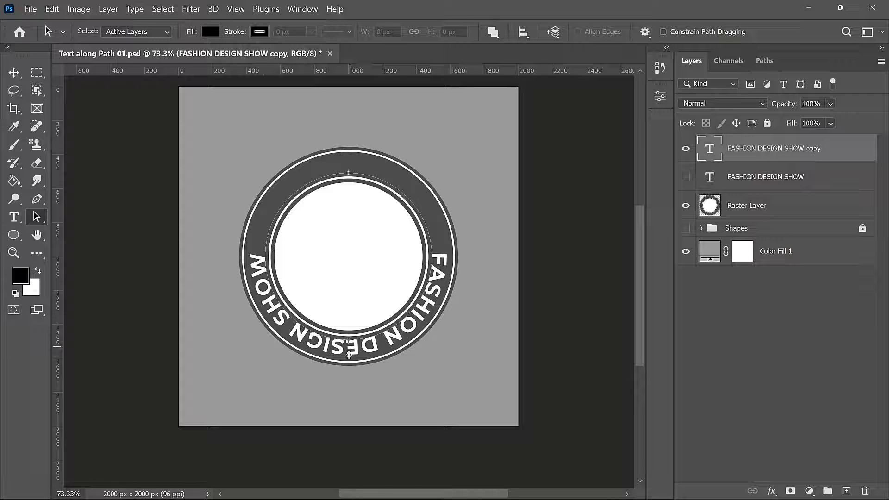
pyautogui.moveTo(349, 355); pyautogui.dragTo(351, 323)
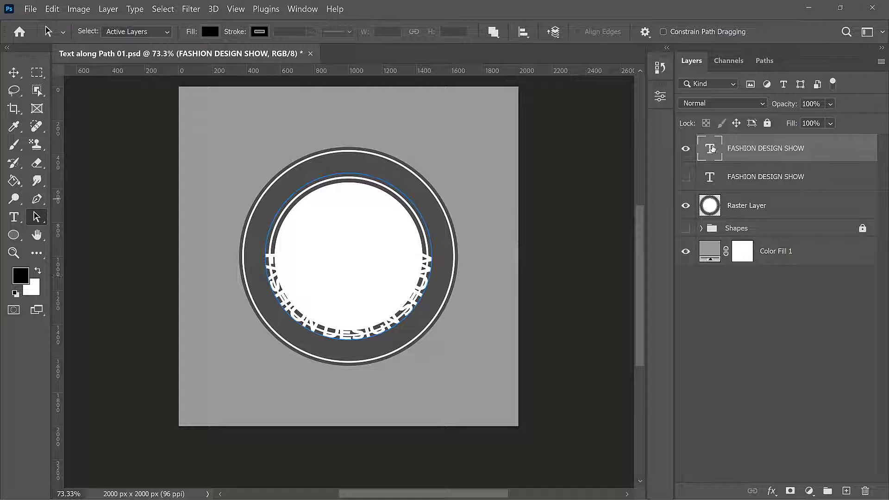
# Step: Set the flipped copy's text colour to black (000000)
pyautogui.doubleClick(710, 149)
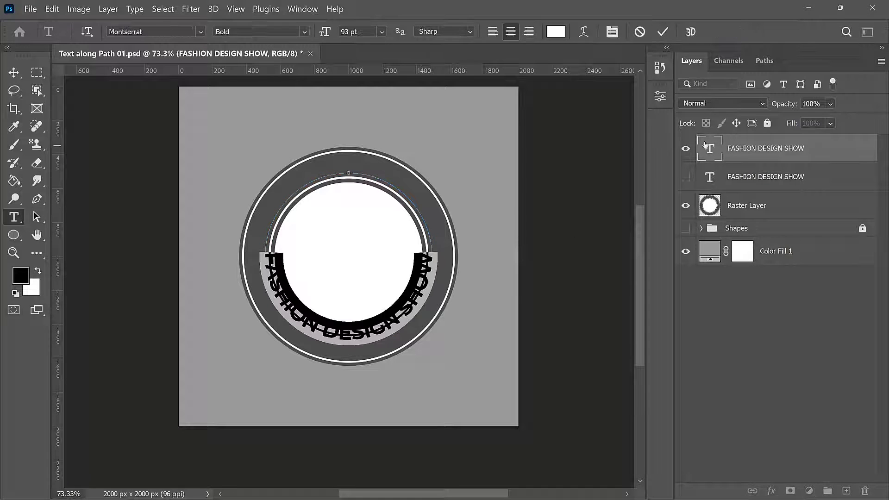
pyautogui.click(556, 31)
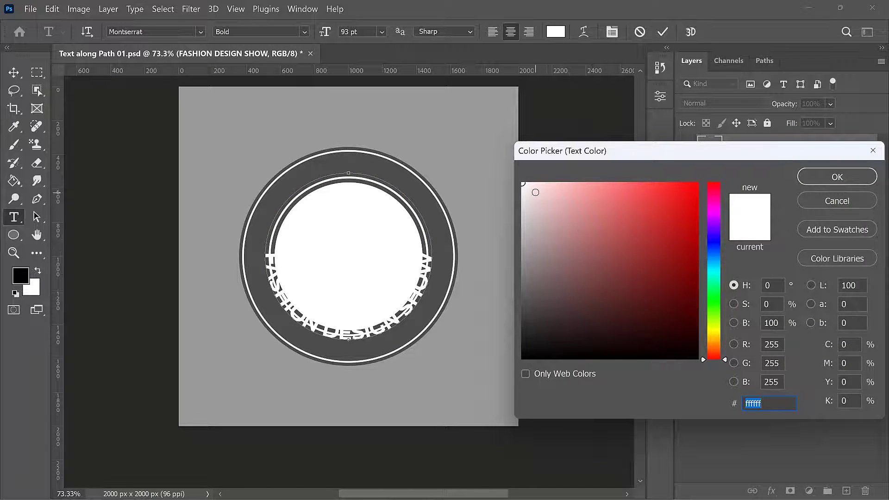
pyautogui.moveTo(534, 191)
pyautogui.mouseDown()
pyautogui.moveTo(655, 327)
pyautogui.moveTo(698, 359)
pyautogui.mouseUp()
pyautogui.click(838, 177)
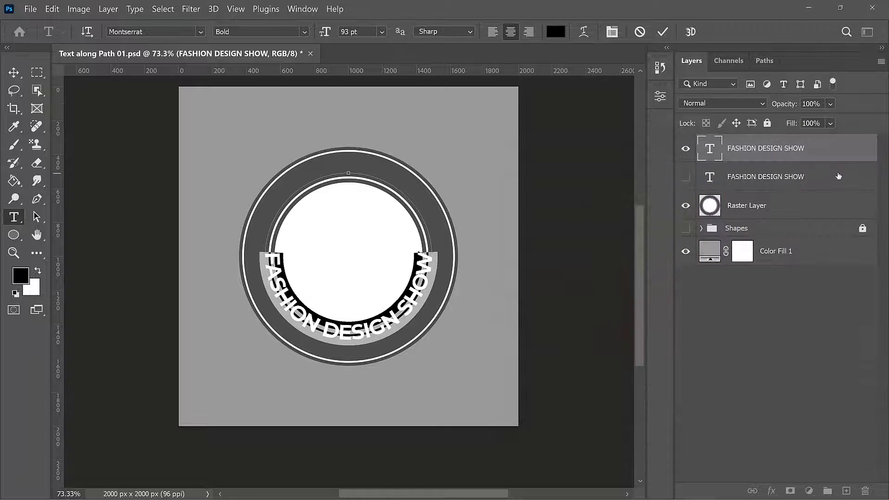
pyautogui.click(663, 31)
pyautogui.press('a')
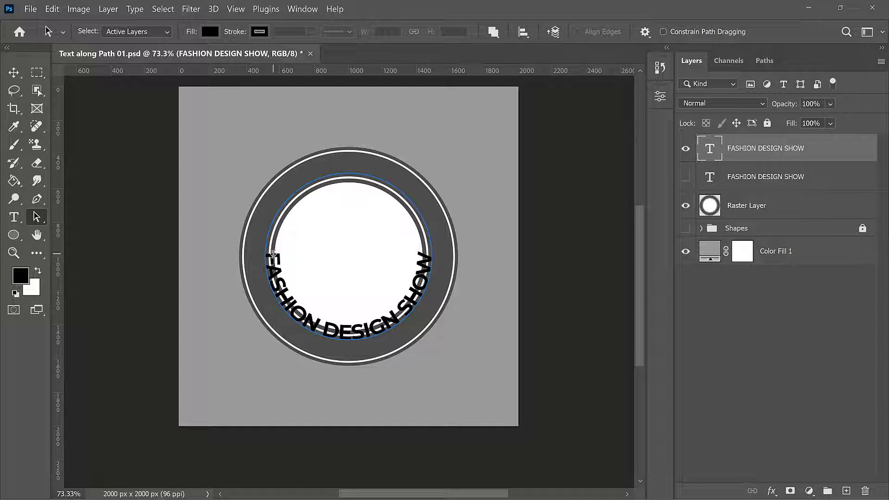
pyautogui.moveTo(274, 255); pyautogui.dragTo(350, 314)
# Step: Replace the flipped copy's text with FOR CREATIVES, keeping its colour black
pyautogui.doubleClick(709, 149)
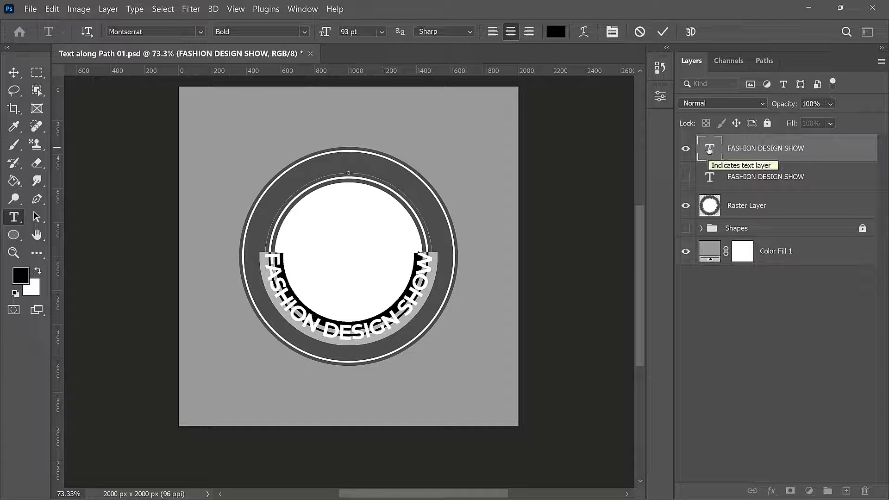
pyautogui.write('F')
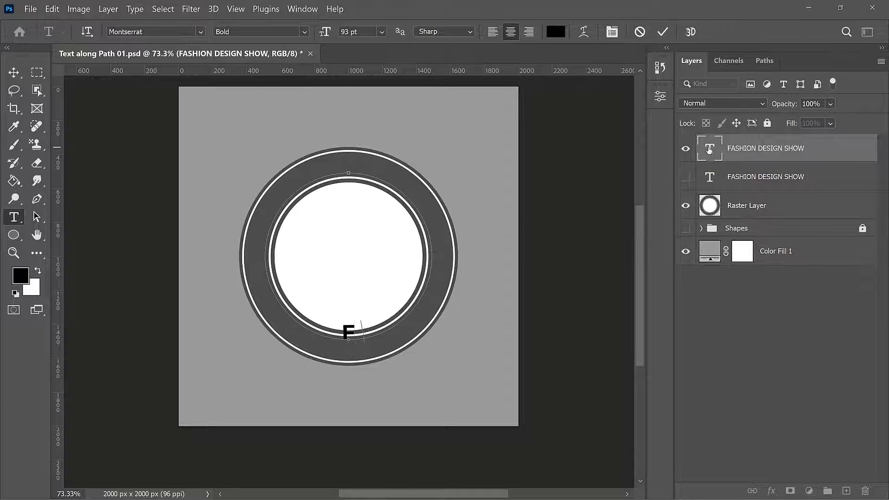
pyautogui.write('OR CREATIVES')
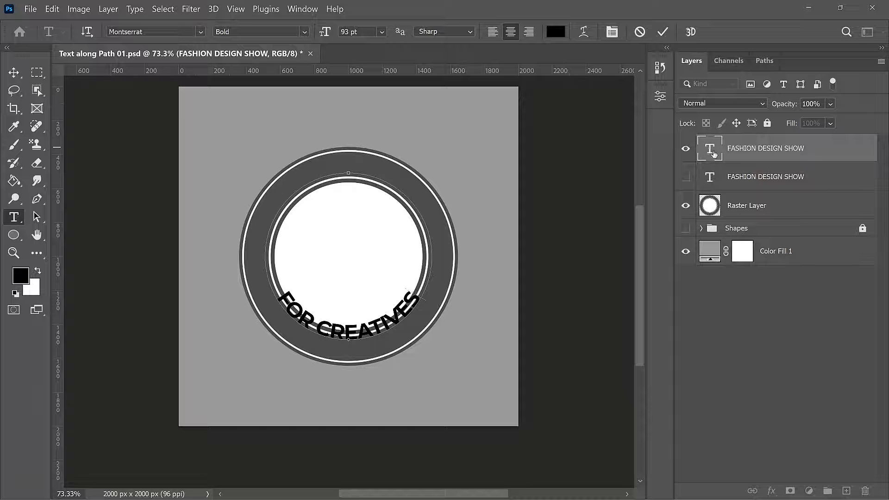
pyautogui.hotkey('ctrl', 'a')
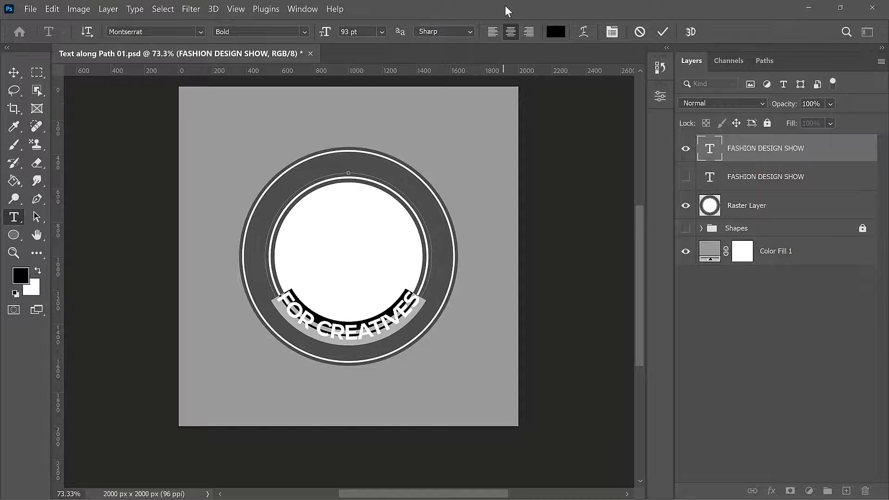
pyautogui.click(557, 31)
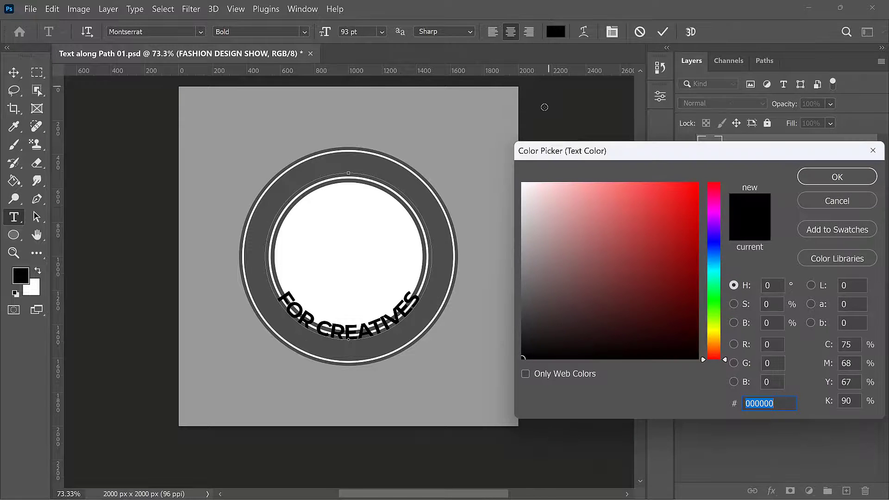
pyautogui.click(857, 183)
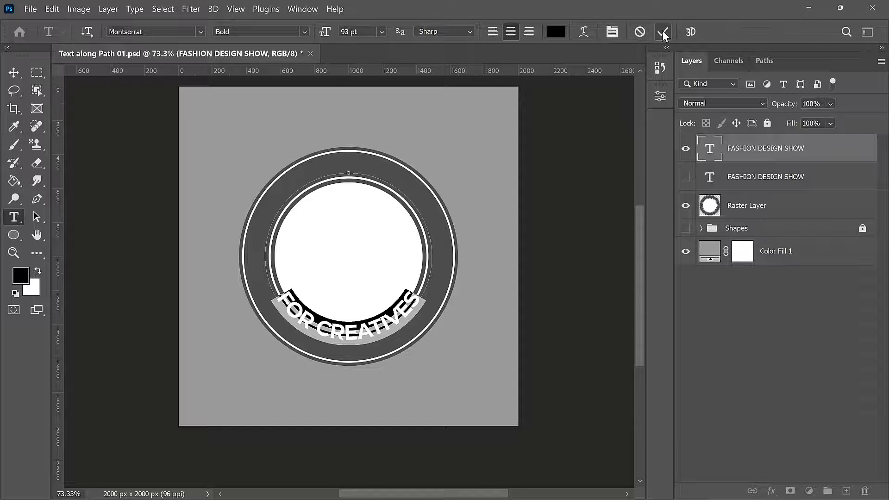
pyautogui.click(662, 29)
pyautogui.press('a')
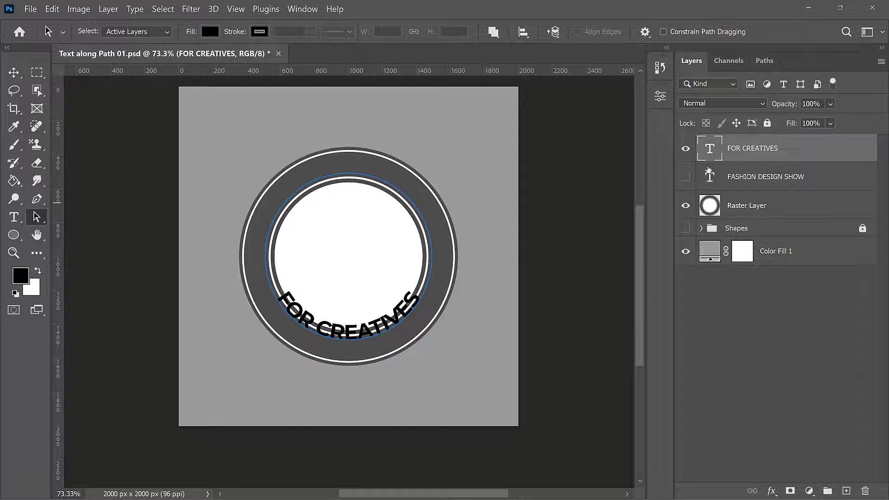
# Step: Show the hidden FASHION DESIGN SHOW text layer again
pyautogui.click(686, 178)
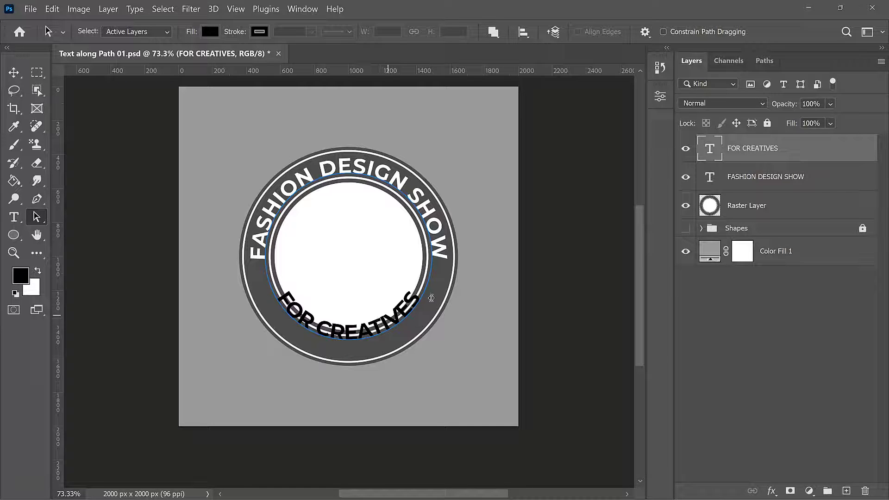
pyautogui.click(686, 149)
pyautogui.click(686, 149)
# Step: Try to enlarge the FOR CREATIVES text path proportionally from its centre towards the ring's outer white line, and undo the scaling
pyautogui.hotkey('ctrl', 't')
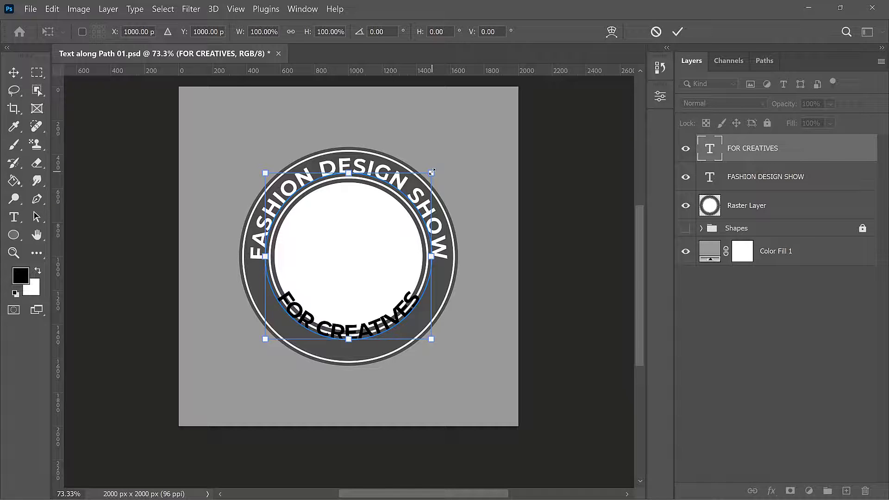
pyautogui.moveTo(432, 172); pyautogui.dragTo(448, 166)
pyautogui.moveTo(449, 165); pyautogui.dragTo(455, 163)
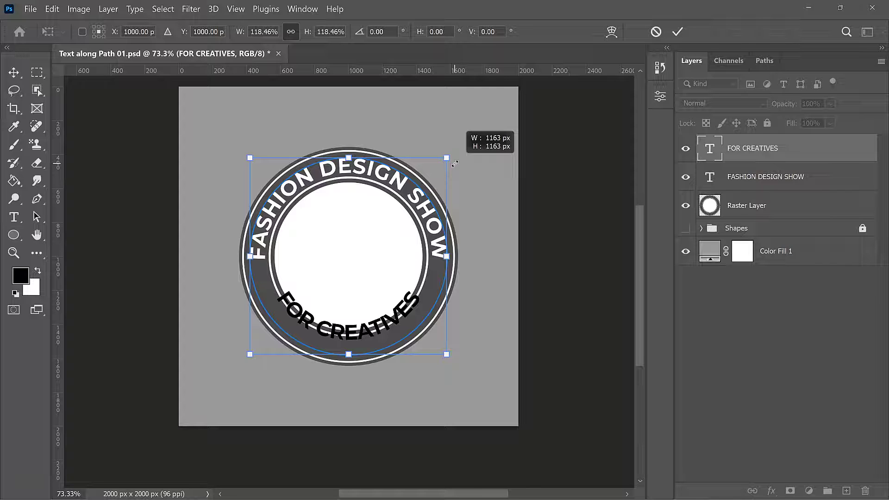
pyautogui.moveTo(456, 163); pyautogui.dragTo(460, 159)
pyautogui.click(675, 32)
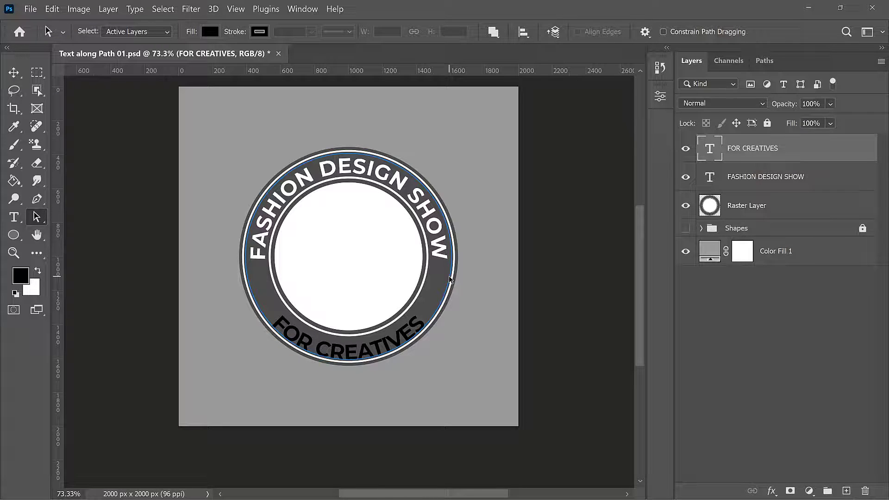
pyautogui.hotkey('ctrl', 'z')
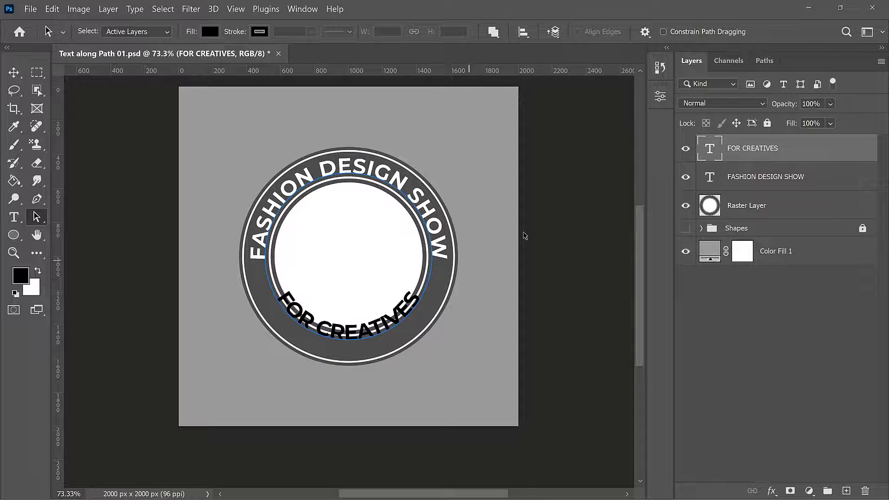
# Step: Shift the FOR CREATIVES text outward into the middle of the dark ring with a baseline shift of -65 pt
pyautogui.doubleClick(710, 148)
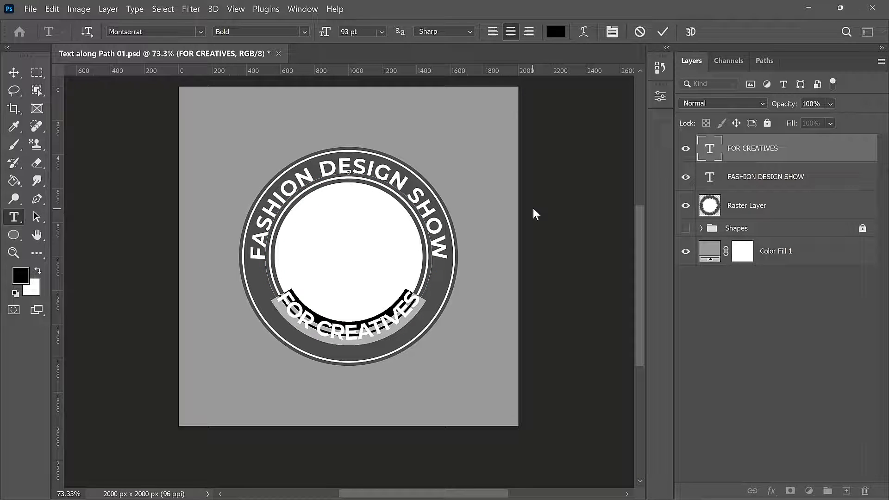
pyautogui.click(612, 32)
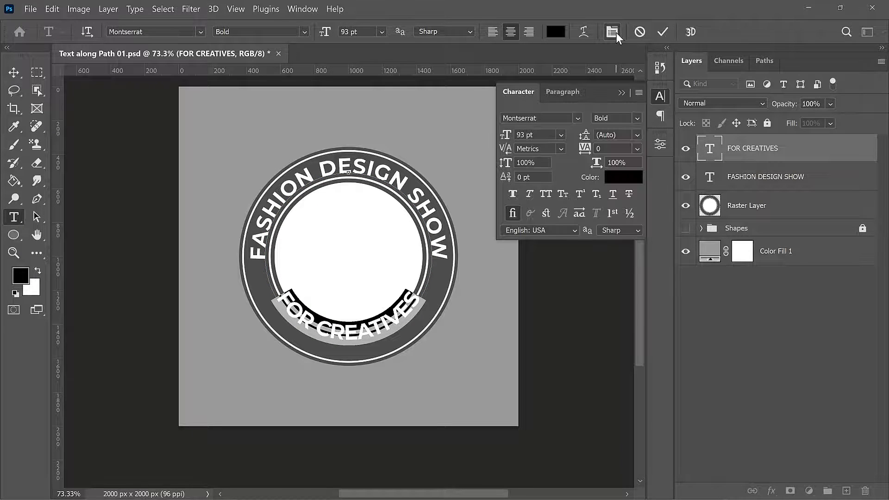
pyautogui.click(303, 9)
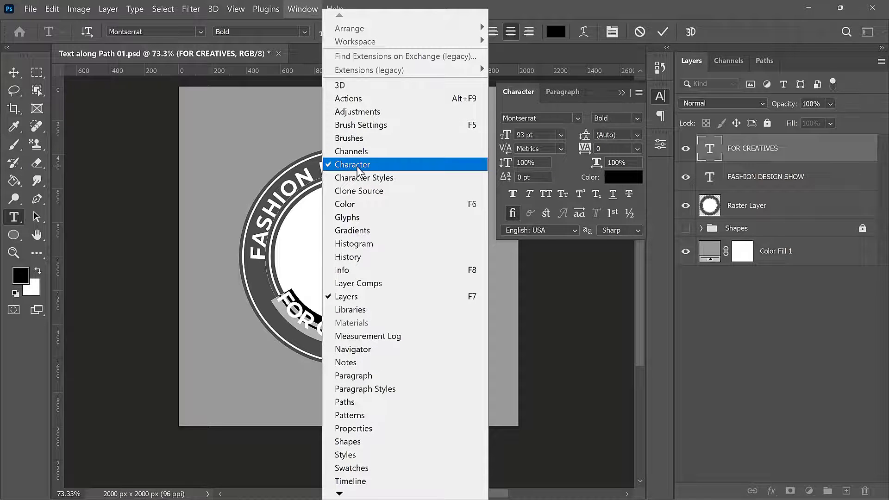
pyautogui.click(523, 90)
pyautogui.click(524, 90)
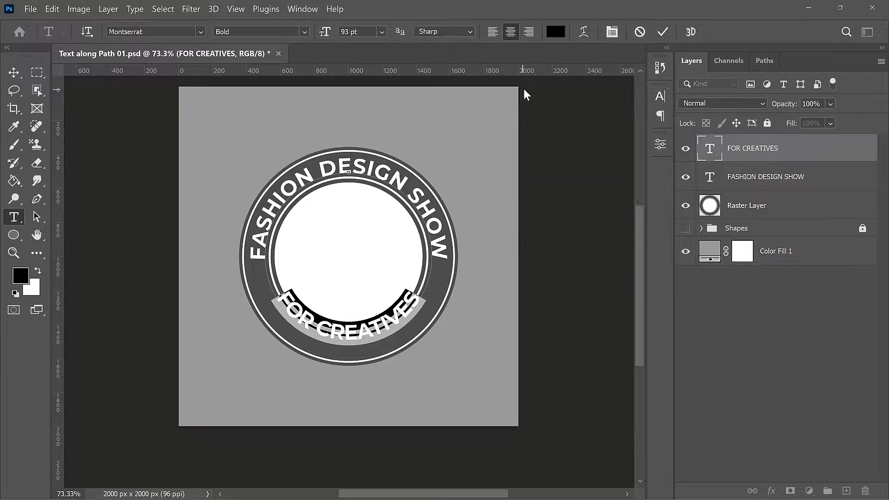
pyautogui.click(612, 31)
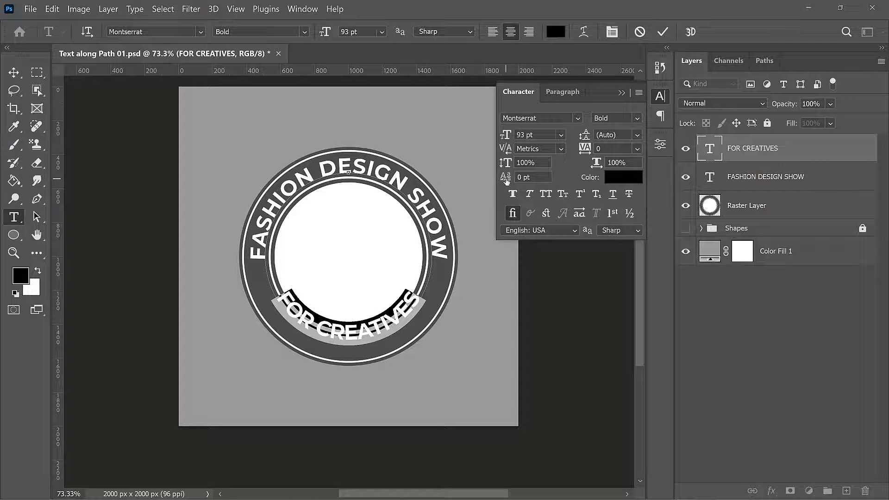
pyautogui.moveTo(507, 181); pyautogui.dragTo(461, 185)
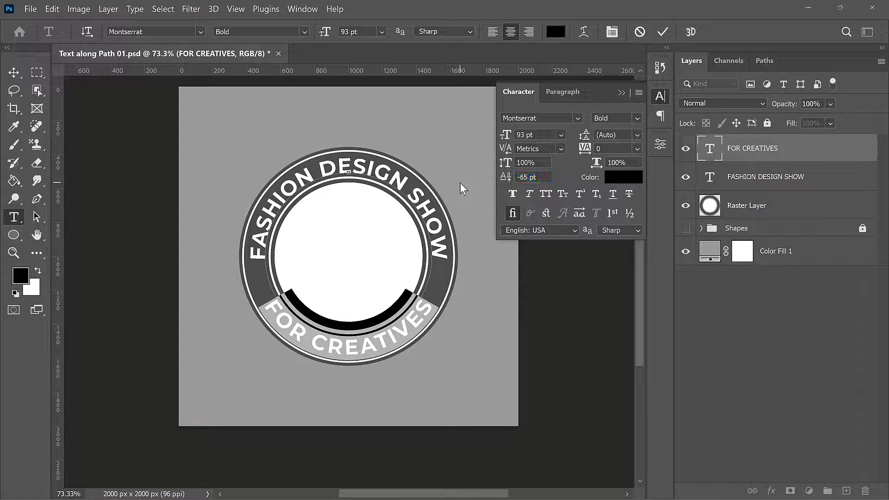
pyautogui.click(622, 93)
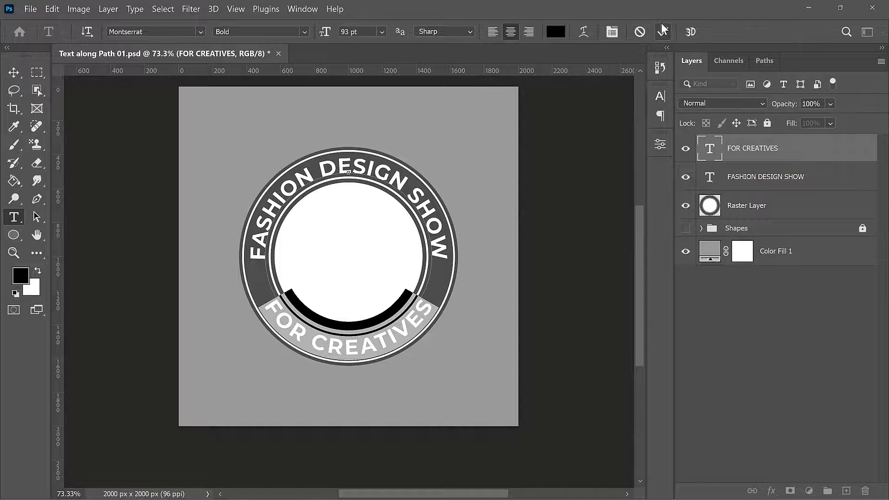
pyautogui.click(663, 32)
pyautogui.press('a')
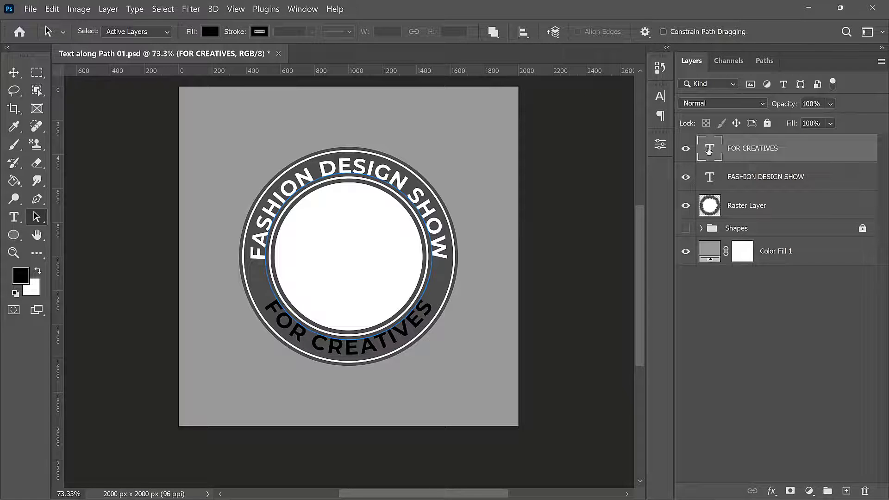
# Step: Set the FOR CREATIVES text colour to white and deselect its layer
pyautogui.doubleClick(710, 148)
pyautogui.click(556, 31)
pyautogui.click(525, 185)
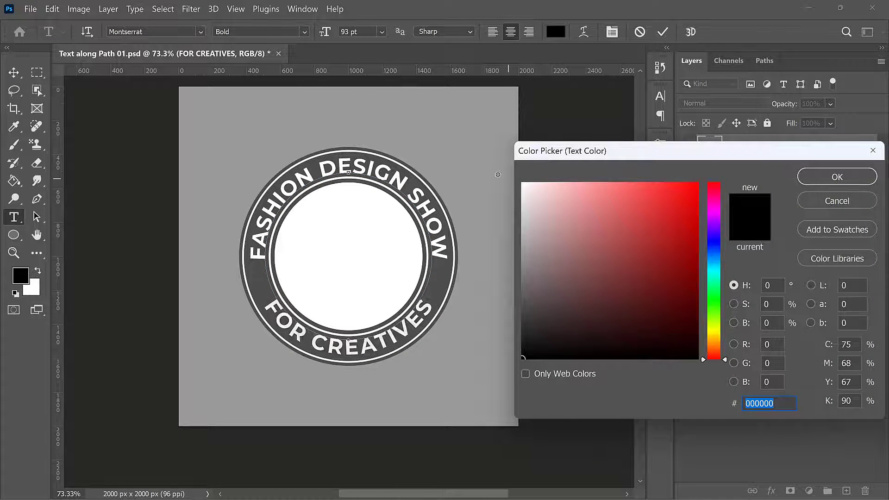
pyautogui.click(838, 178)
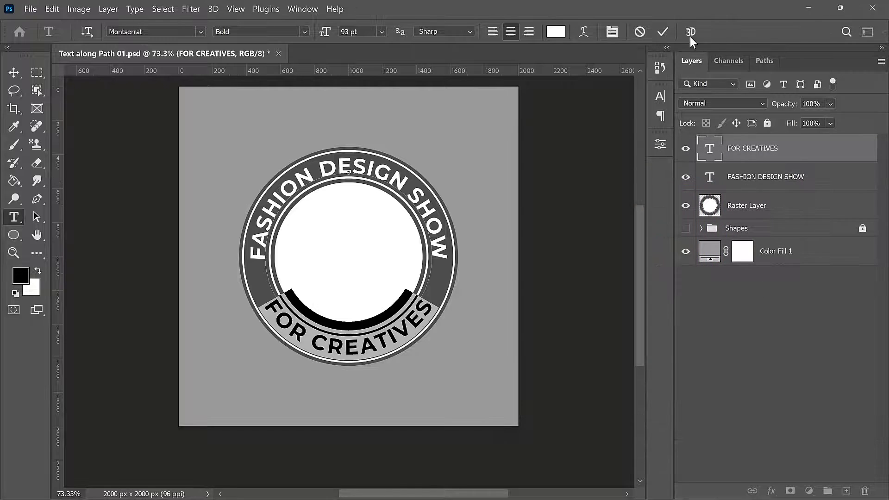
pyautogui.click(663, 31)
pyautogui.press('a')
pyautogui.click(750, 328)
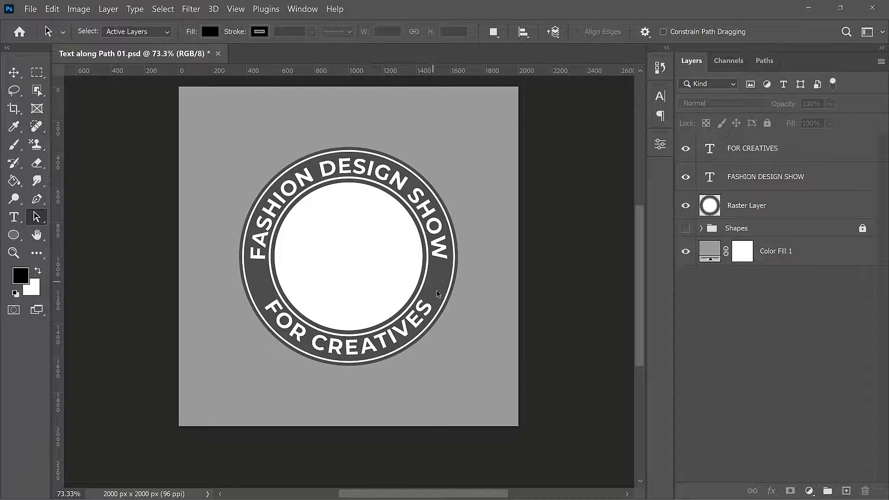
# Step: Create a five-sided polygon of 500 × 500 px over the ring's upper-left part, convert it to a shape, and delete it
pyautogui.moveTo(13, 235); pyautogui.dragTo(52, 246)
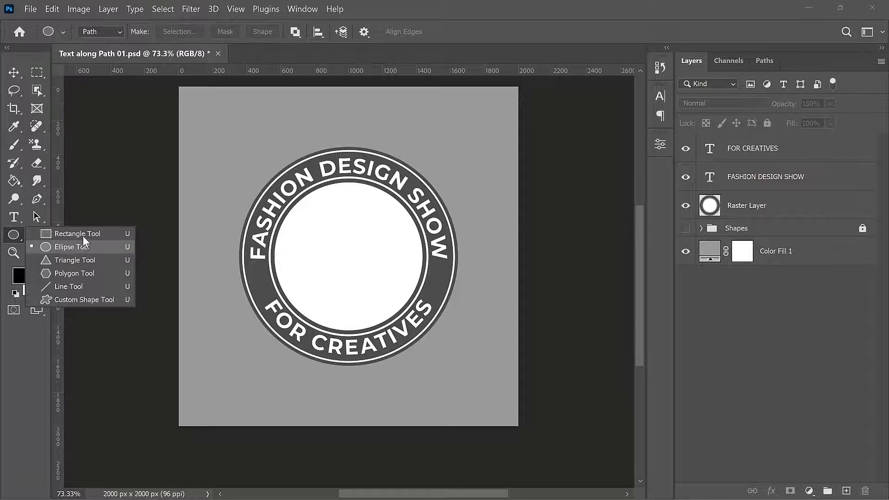
pyautogui.click(71, 273)
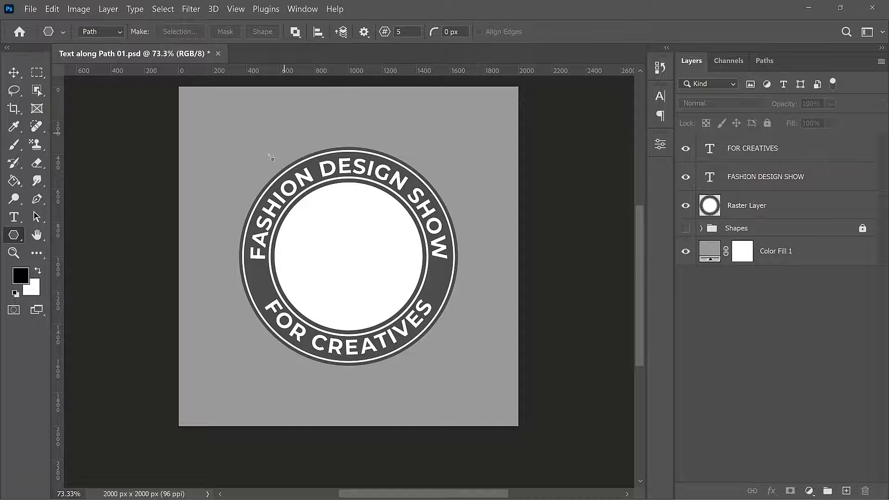
pyautogui.click(245, 151)
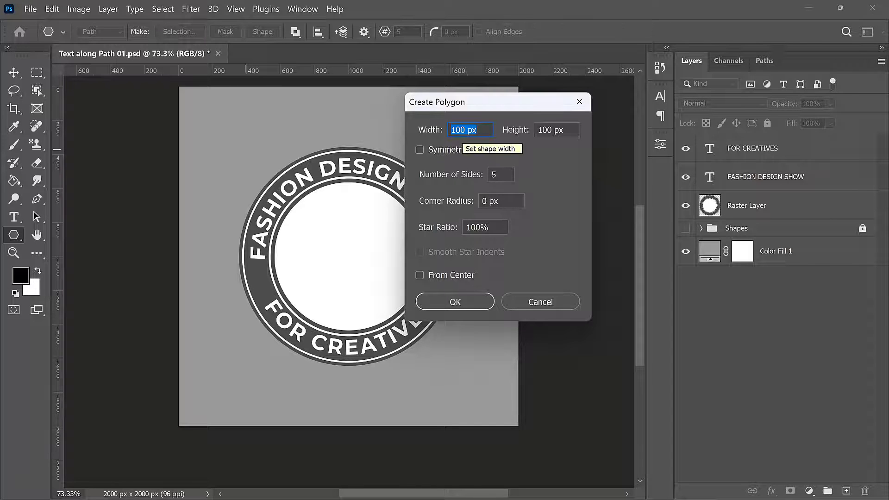
pyautogui.write('500')
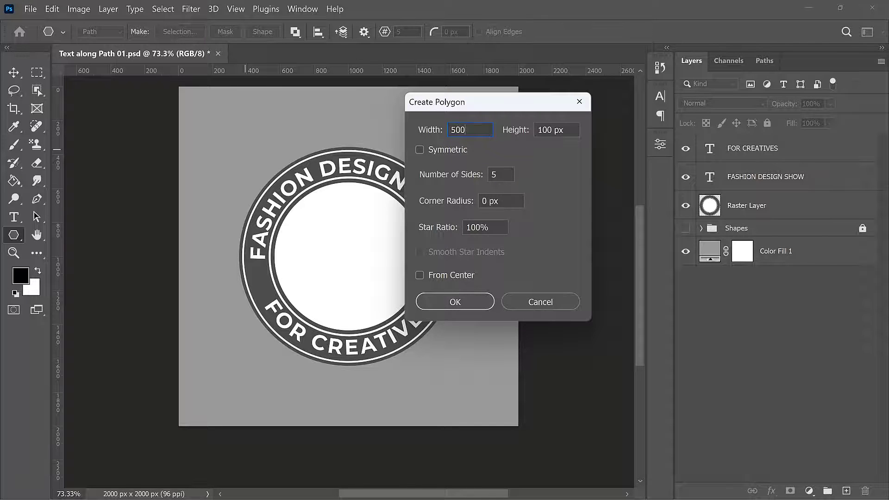
pyautogui.press('Tab')
pyautogui.write('500')
pyautogui.click(484, 298)
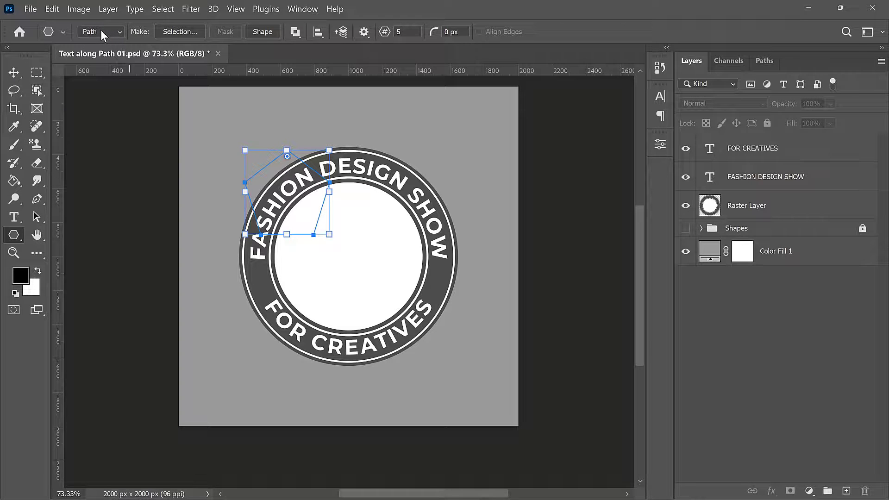
pyautogui.click(262, 31)
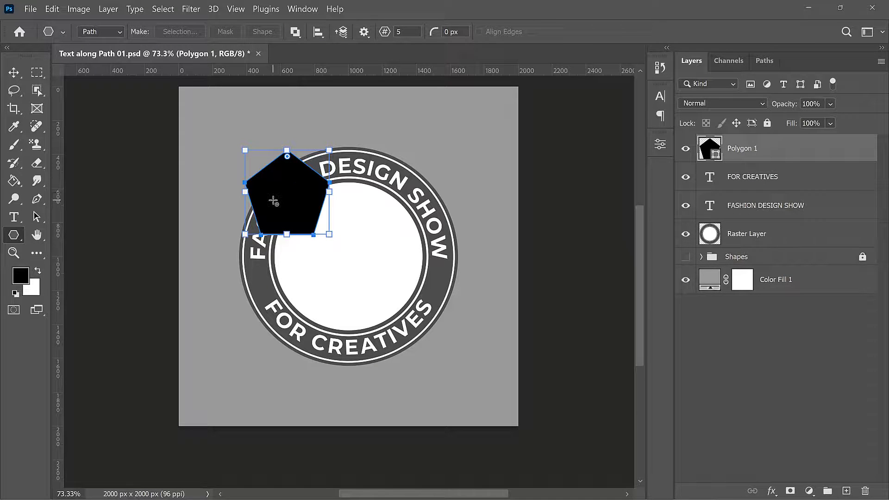
pyautogui.press('Delete')
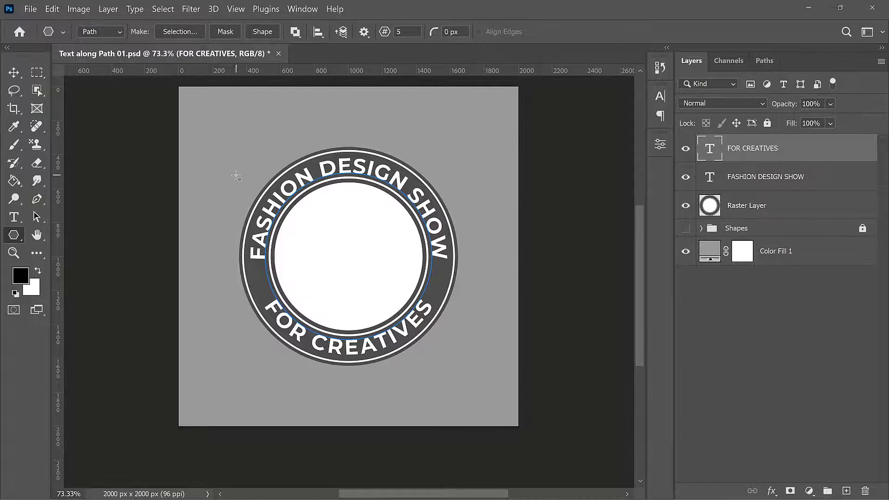
# Step: Create a five-pointed star of 500 × 500 px with a 50% star ratio using the Polygon tool, and convert its path to a shape
pyautogui.click(250, 166)
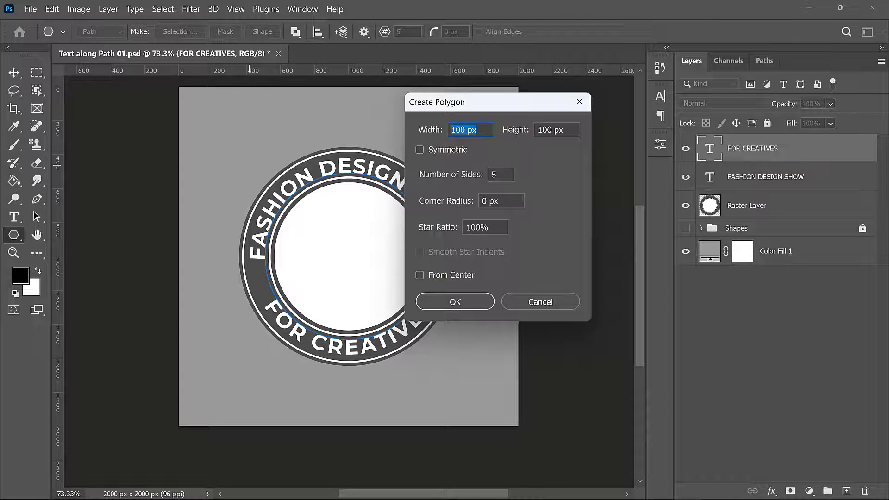
pyautogui.write('500')
pyautogui.press('Tab')
pyautogui.write('500')
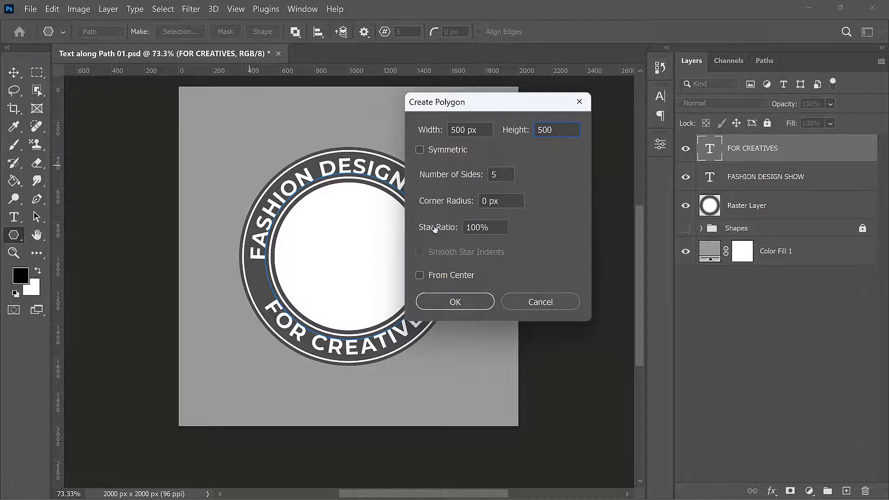
pyautogui.doubleClick(477, 227)
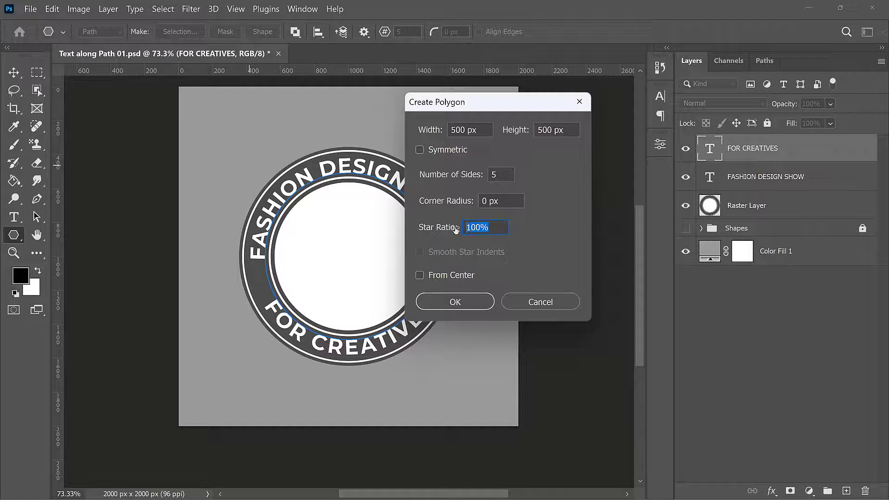
pyautogui.write('50')
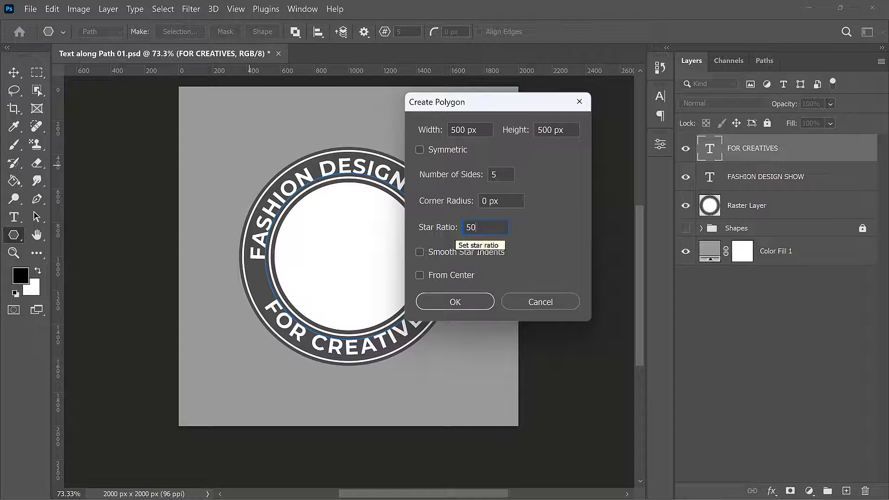
pyautogui.press('Return')
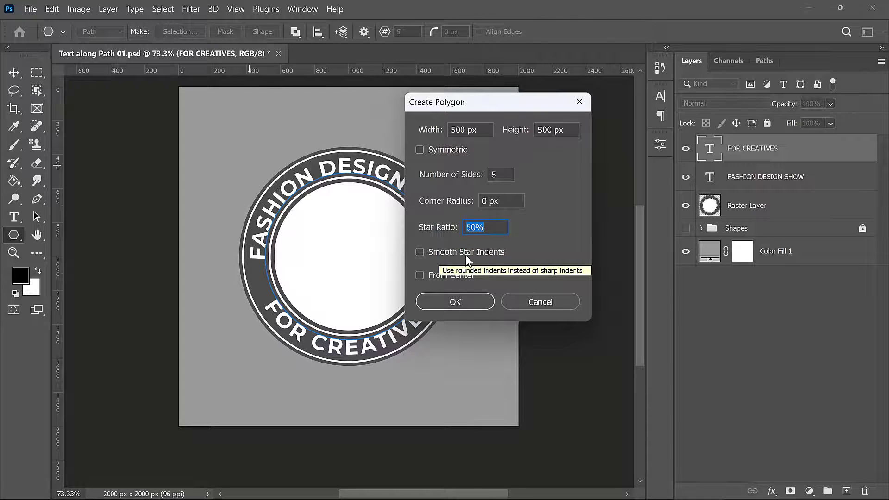
pyautogui.click(461, 305)
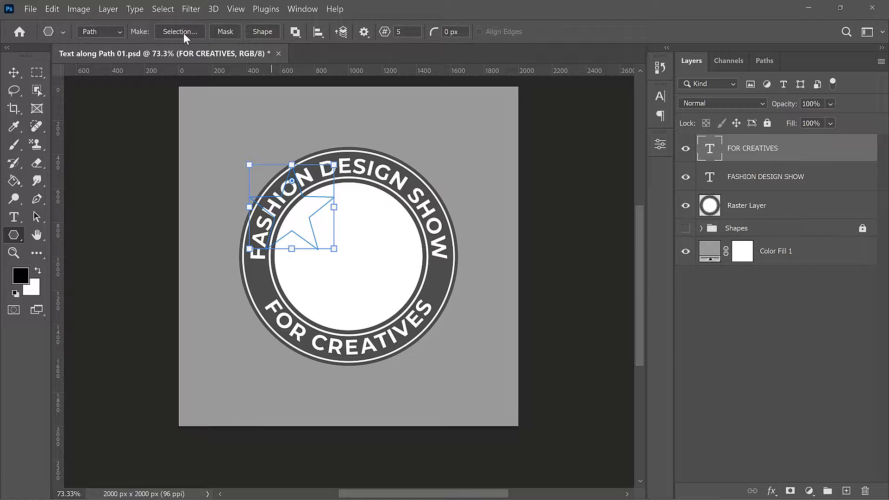
pyautogui.click(264, 32)
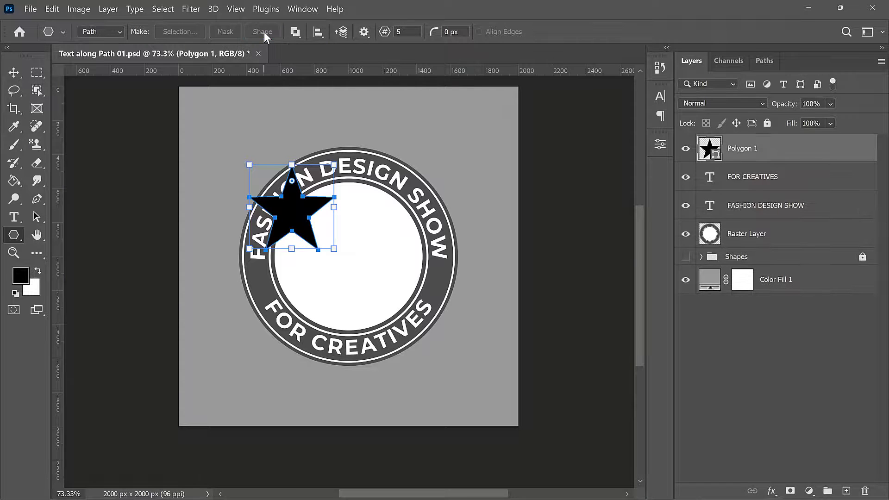
# Step: Rename the star's shape layer to Star
pyautogui.doubleClick(743, 149)
pyautogui.write('Star')
pyautogui.press('Return')
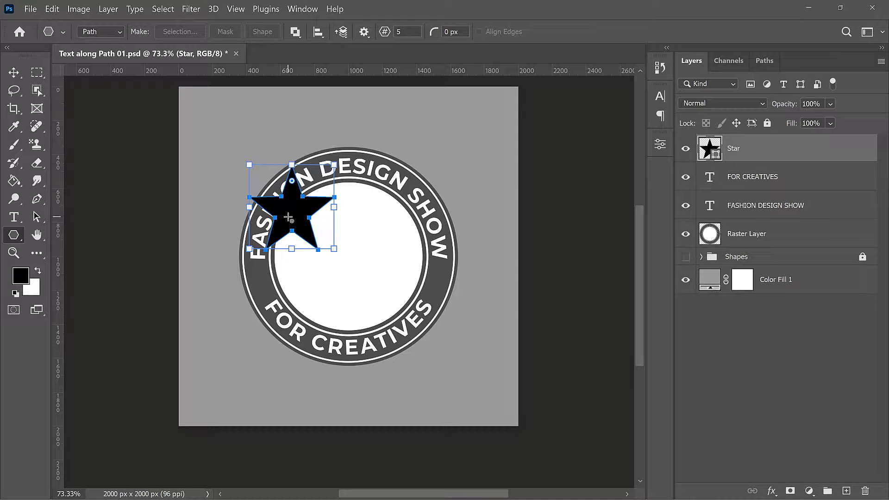
# Step: Set the star's fill to white (ffffff) and remove its stroke
pyautogui.doubleClick(710, 148)
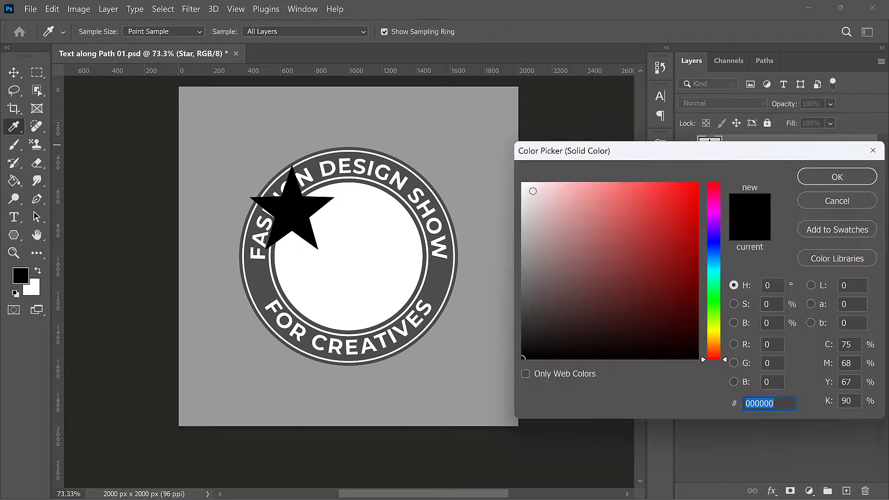
pyautogui.write('ffffff')
pyautogui.click(816, 179)
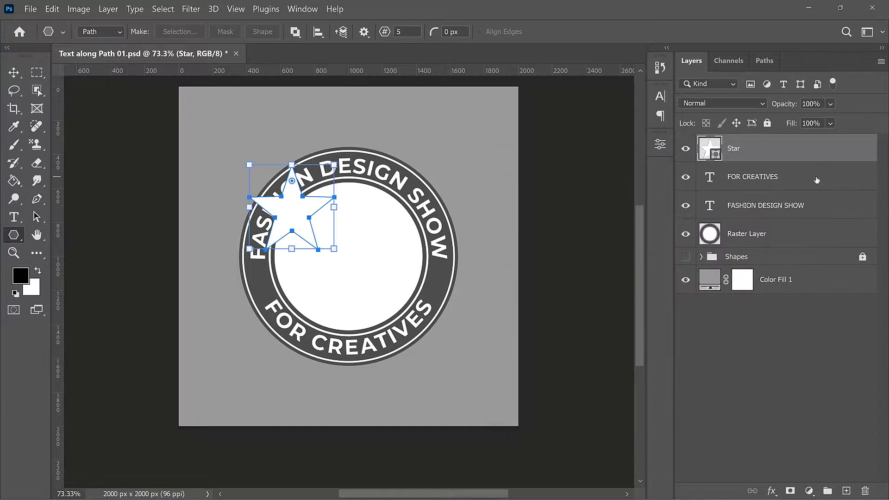
pyautogui.click(36, 218)
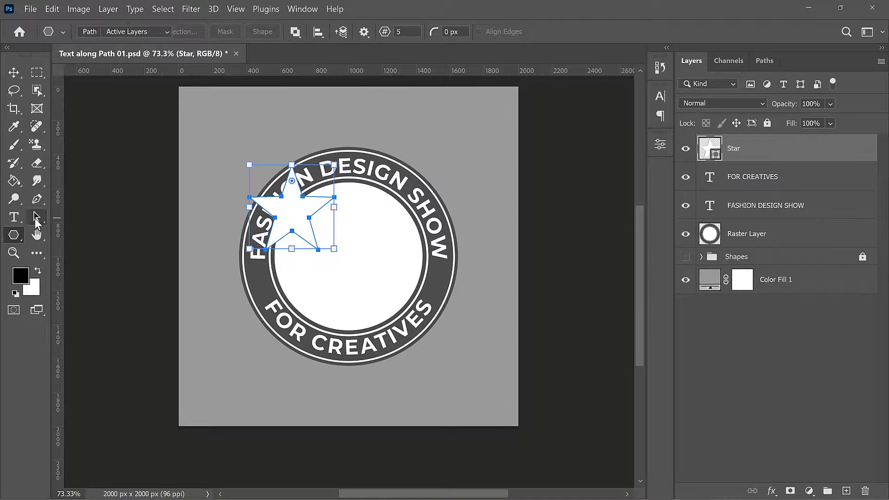
pyautogui.click(259, 31)
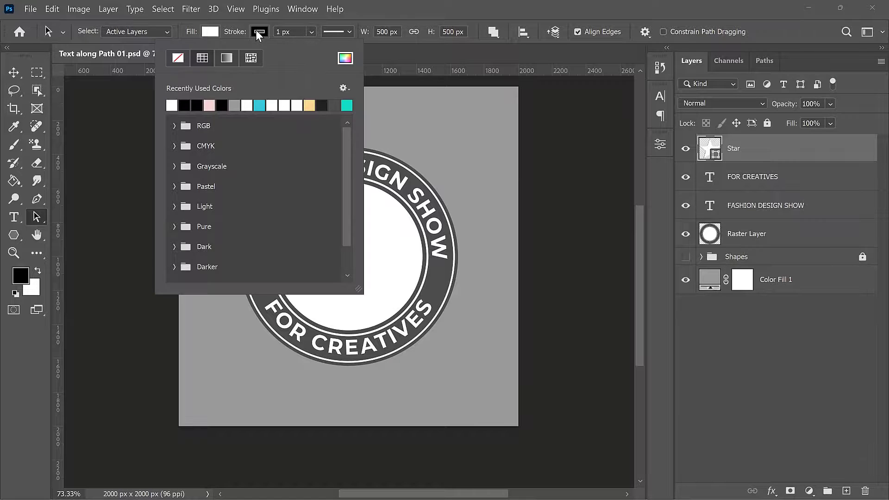
pyautogui.click(177, 58)
pyautogui.click(262, 31)
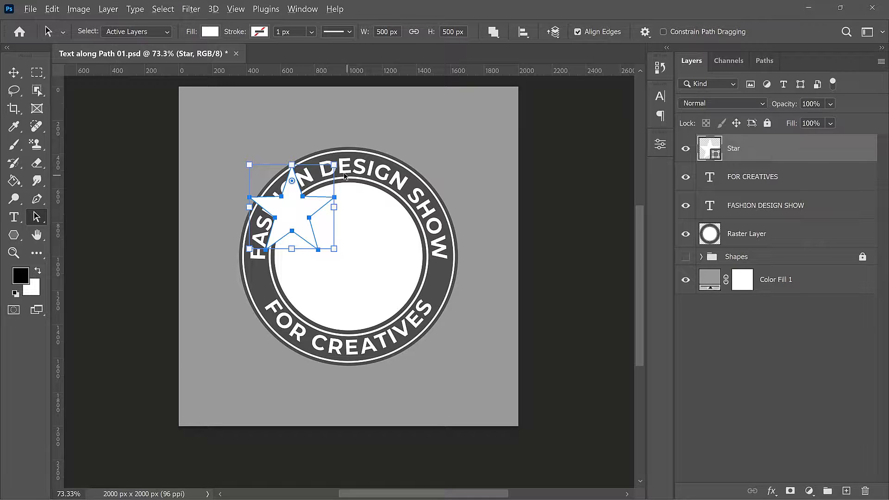
# Step: Scale the star down to about 156 px and place it in the ring's left gap between FASHION and FOR, keeping its layer selected
pyautogui.moveTo(334, 165); pyautogui.dragTo(305, 195)
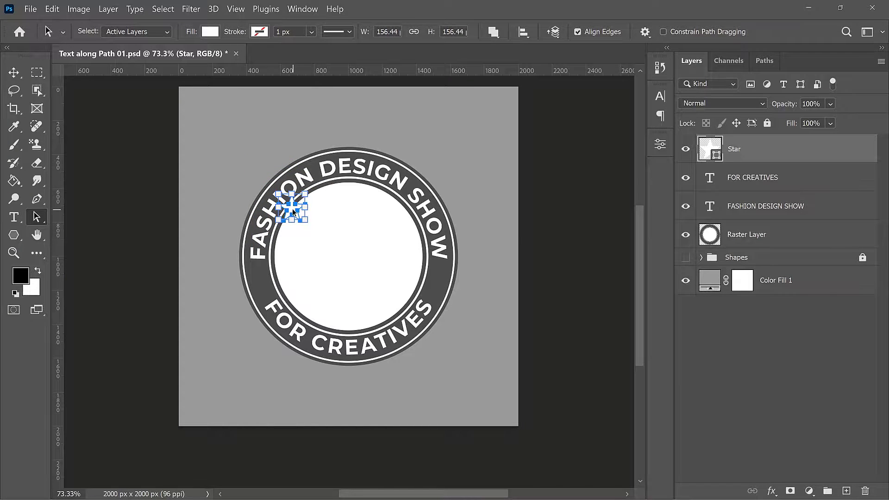
pyautogui.moveTo(292, 208); pyautogui.dragTo(262, 280)
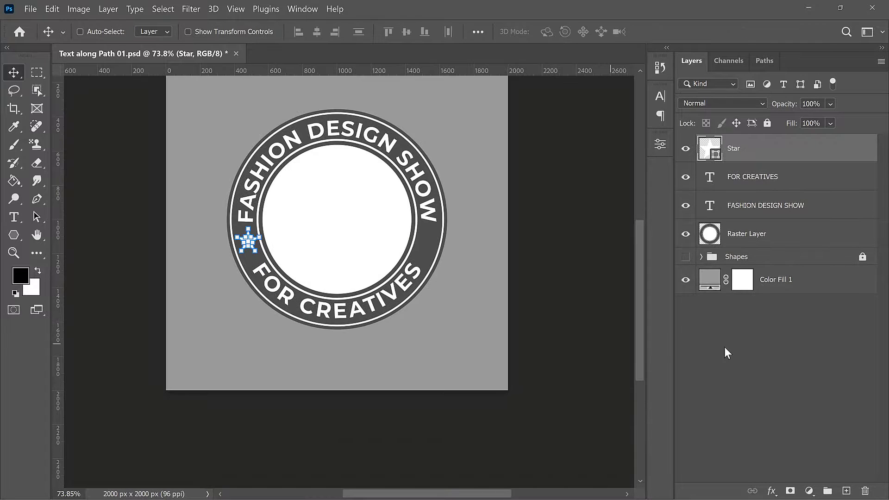
pyautogui.click(724, 346)
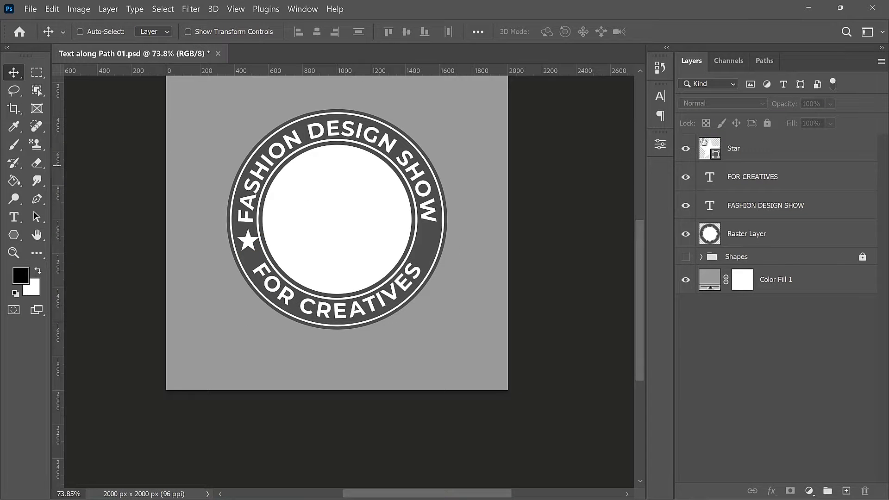
pyautogui.click(762, 156)
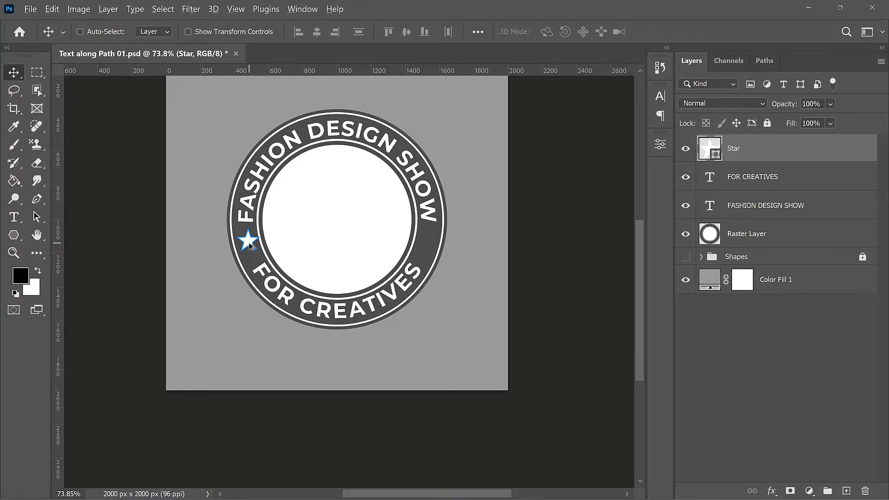
# Step: Duplicate the star into the ring's right gap between SHOW and CREATIVES, level with the left star, and deselect its layer
pyautogui.moveTo(250, 245); pyautogui.dragTo(430, 254)
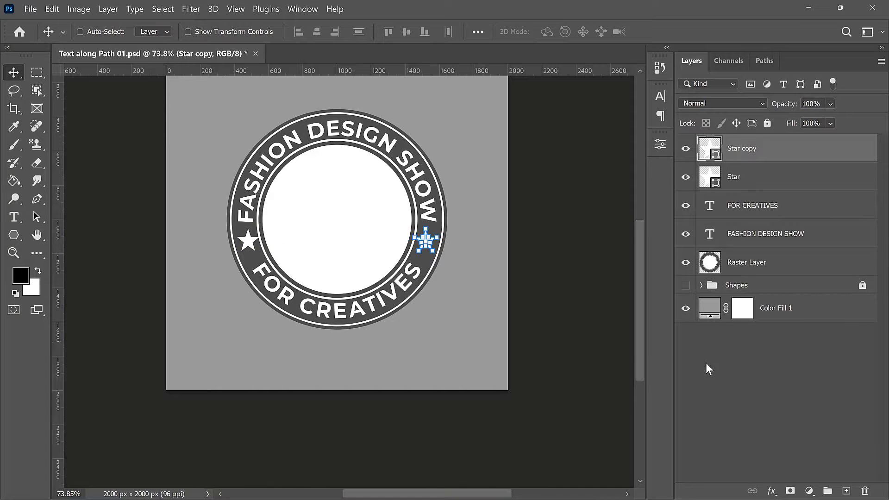
pyautogui.click(747, 385)
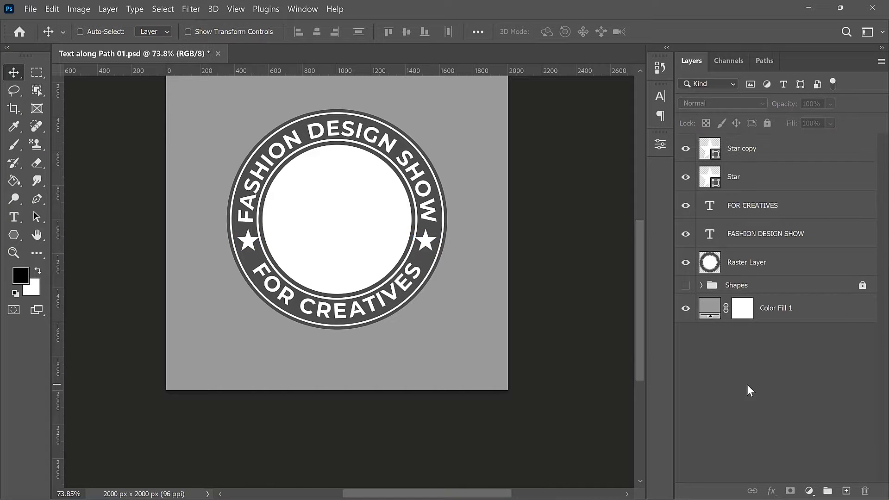
# Step: Group the two star layers with the FOR CREATIVES and FASHION DESIGN SHOW text layers, and leave the group deselected
pyautogui.click(761, 238)
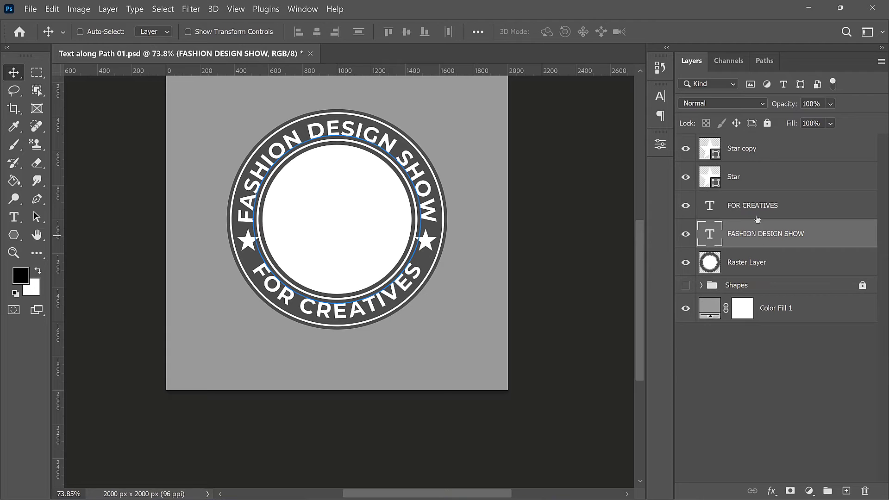
pyautogui.keyDown('shift'); pyautogui.click(751, 151); pyautogui.keyUp('shift')
pyautogui.hotkey('ctrl', 'g')
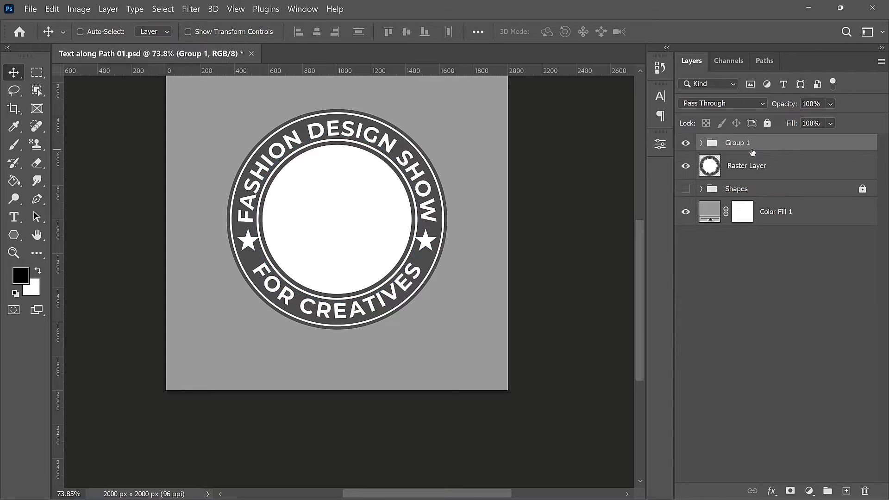
pyautogui.click(721, 284)
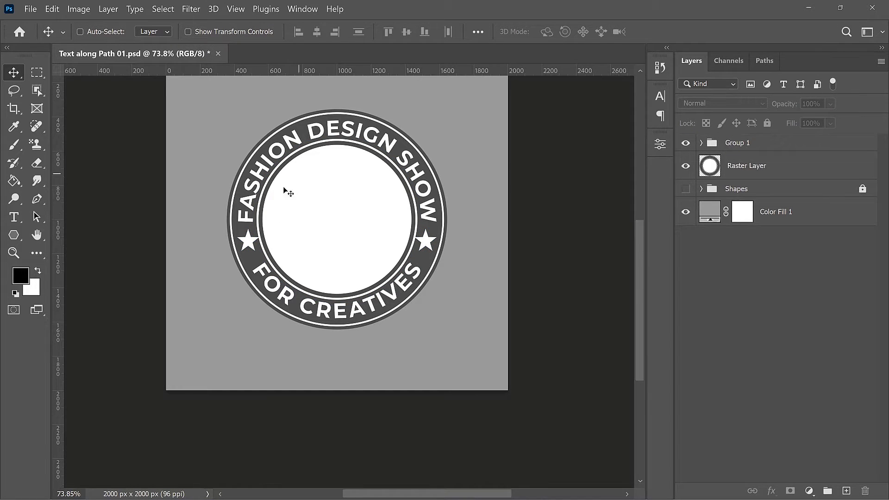
# Step: Activate the Horizontal Type tool for adding text in the badge's white centre
pyautogui.click(13, 217)
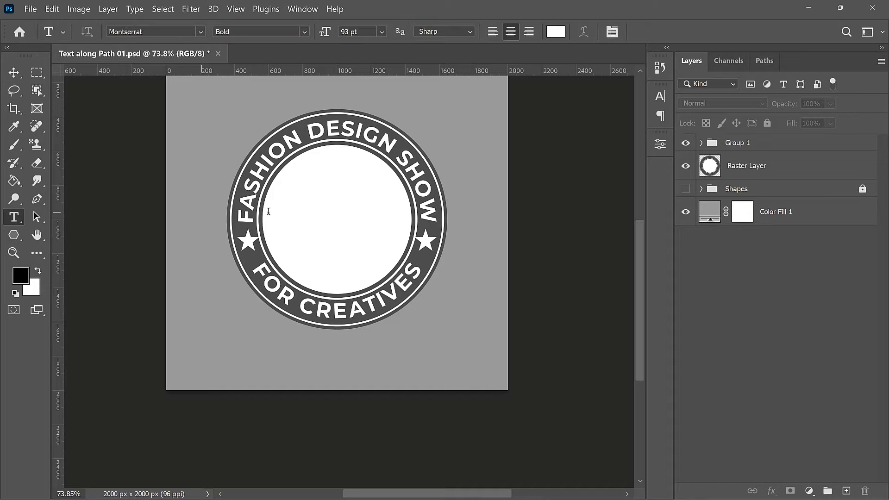